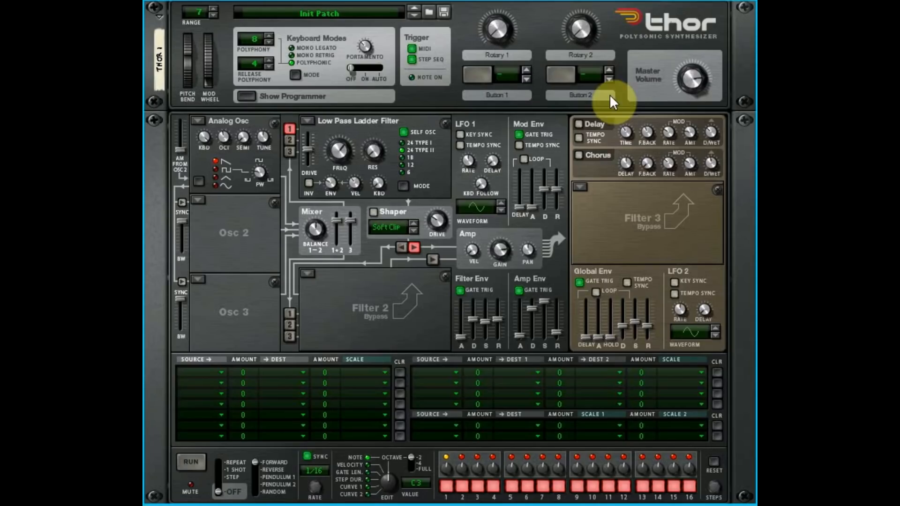
left_click(248, 95)
left_click(248, 96)
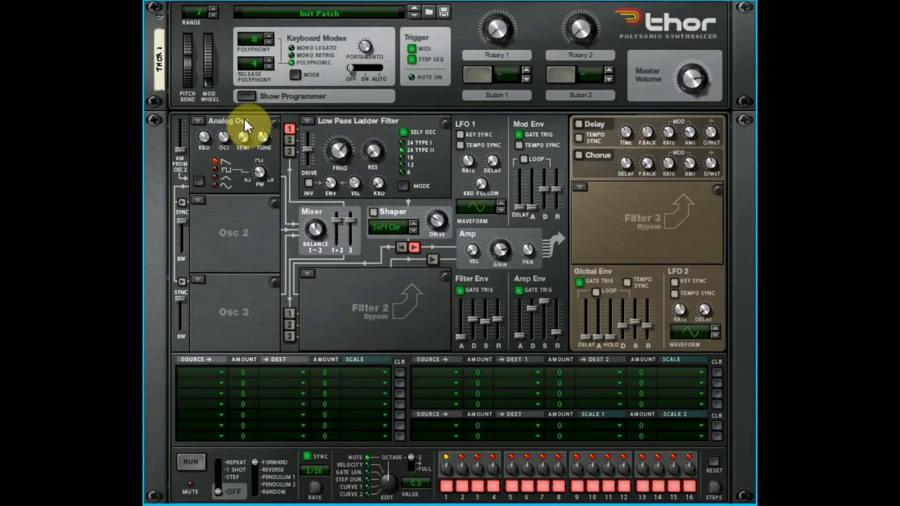
left_click(196, 120)
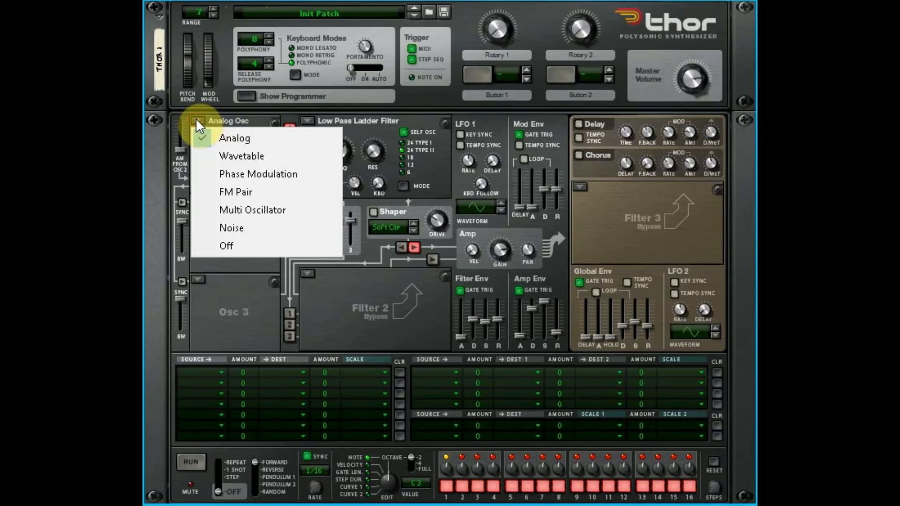
left_click(237, 119)
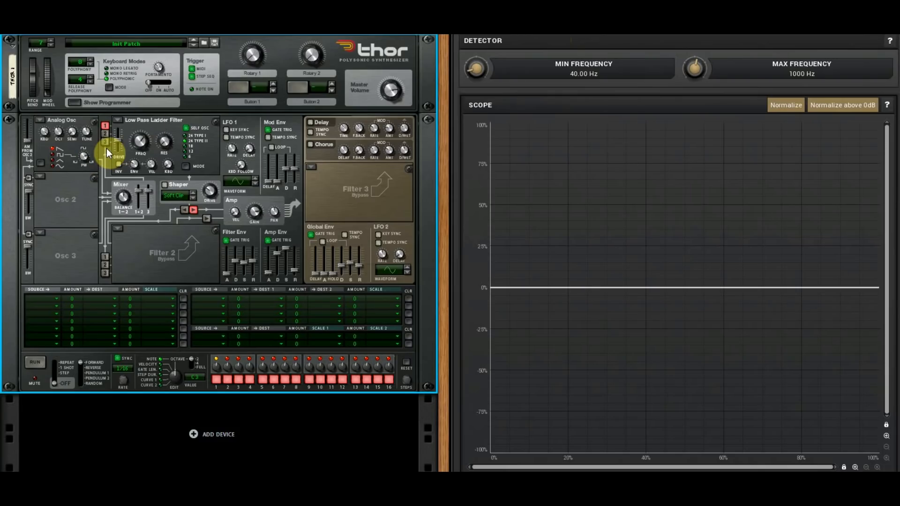
- Switch oscillator 1 to the square/pulse waveform and adjust its pulse width
left_click(64, 155)
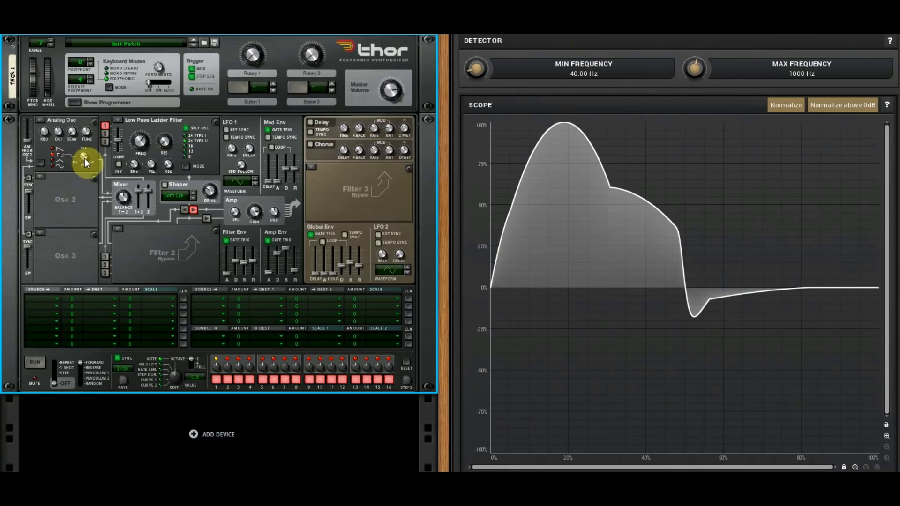
mouse_move(84, 155)
left_mouse_down()
mouse_move(85, 171)
mouse_move(92, 165)
left_mouse_up()
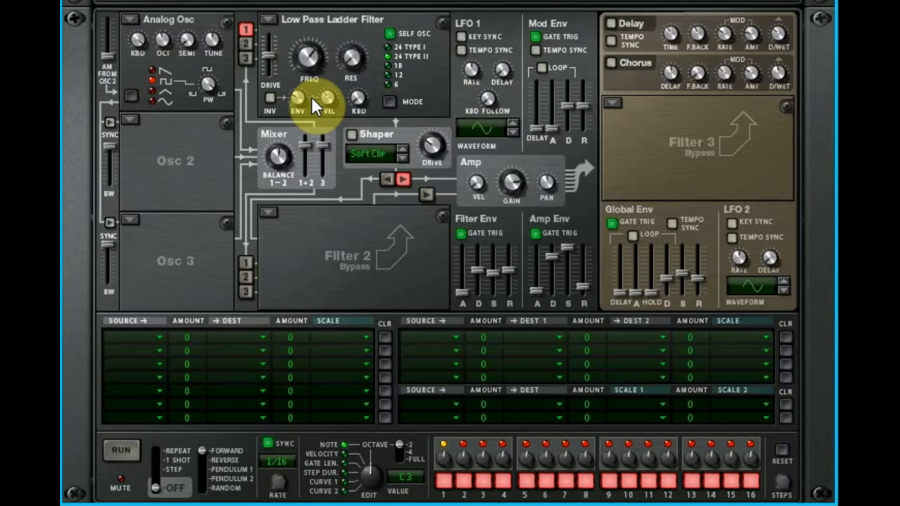
- Sweep oscillator 1's keyboard tracking down to zero and back up to full to demonstrate its effect
mouse_move(312, 100)
mouse_move(198, 76)
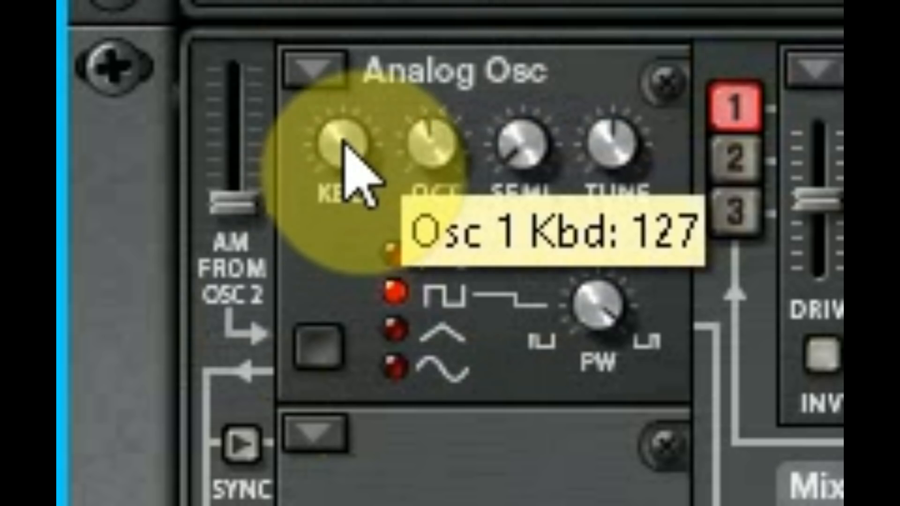
left_click_drag(137, 45, 136, 80)
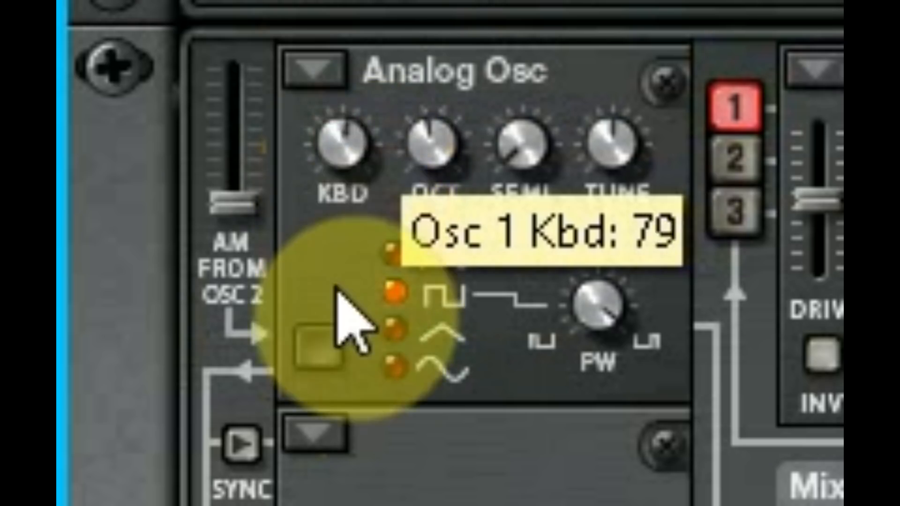
left_click_drag(336, 288, 375, 496)
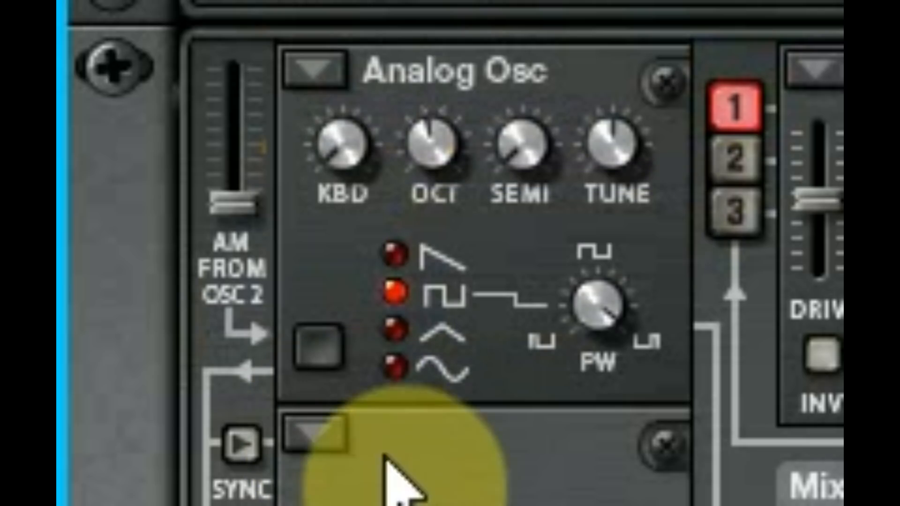
left_click_drag(337, 185, 504, 1)
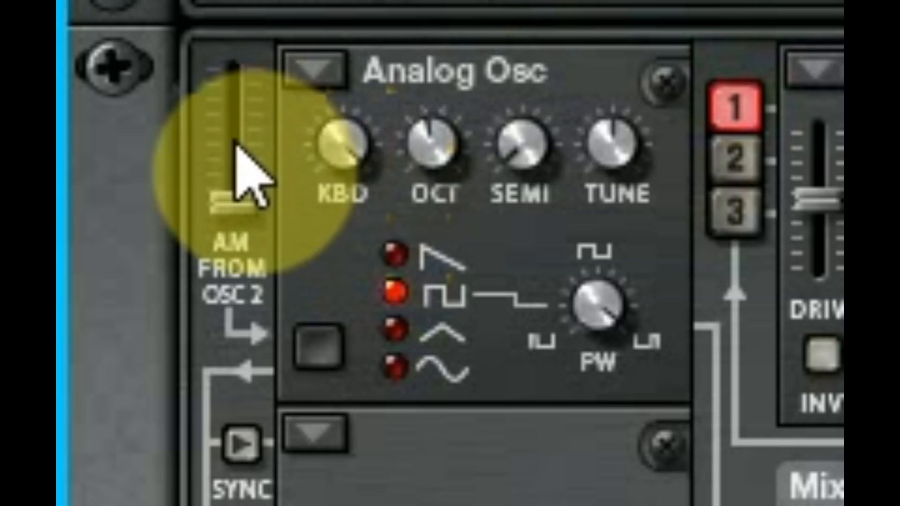
- Try partial keyboard tracking amounts such as 74, 40 and 16 on oscillator 1, then return it to full
left_click_drag(368, 148, 392, 272)
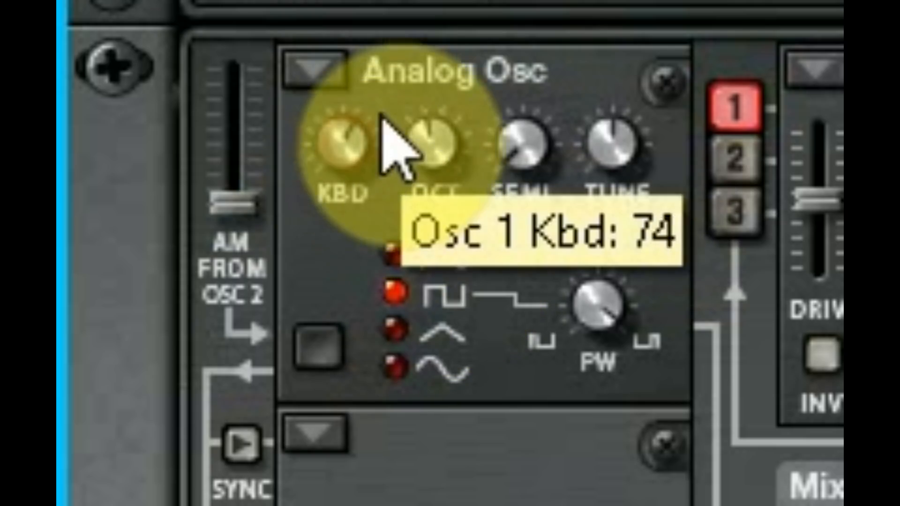
mouse_move(412, 144)
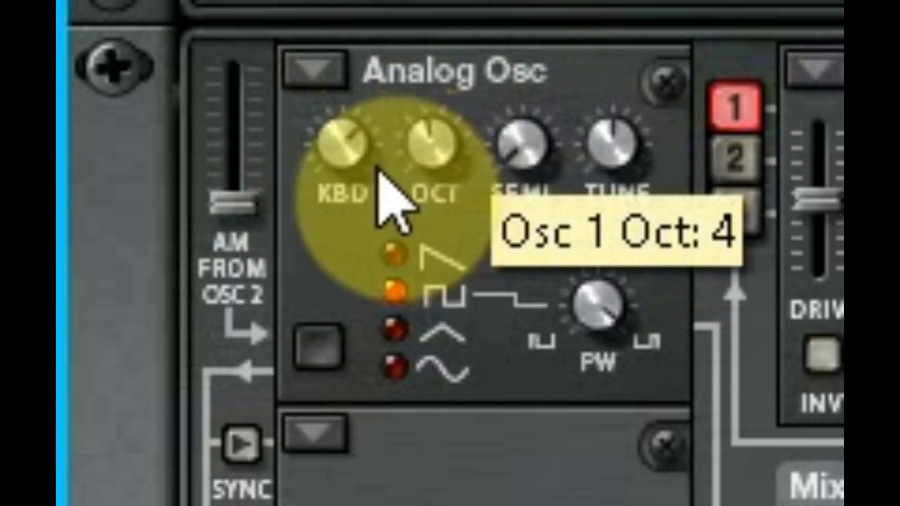
left_click_drag(346, 164, 389, 389)
left_click_drag(334, 145, 370, 66)
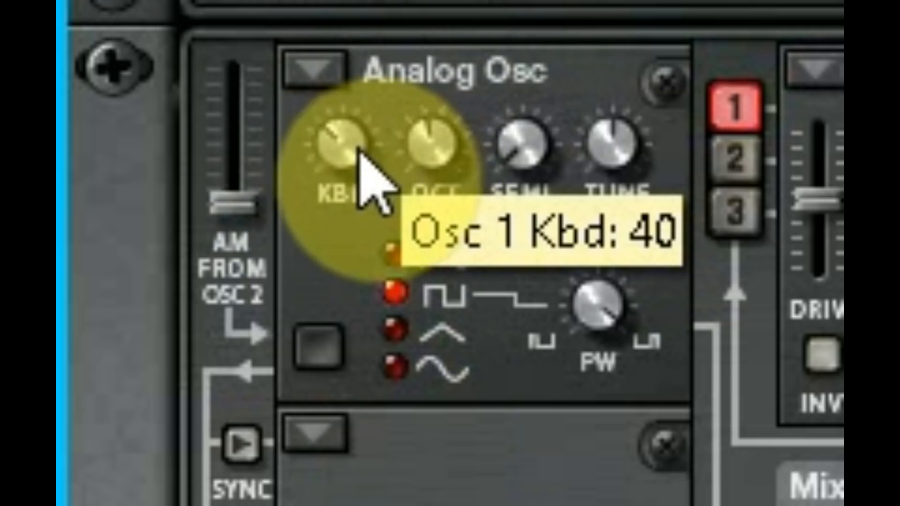
left_click_drag(369, 149, 387, 240)
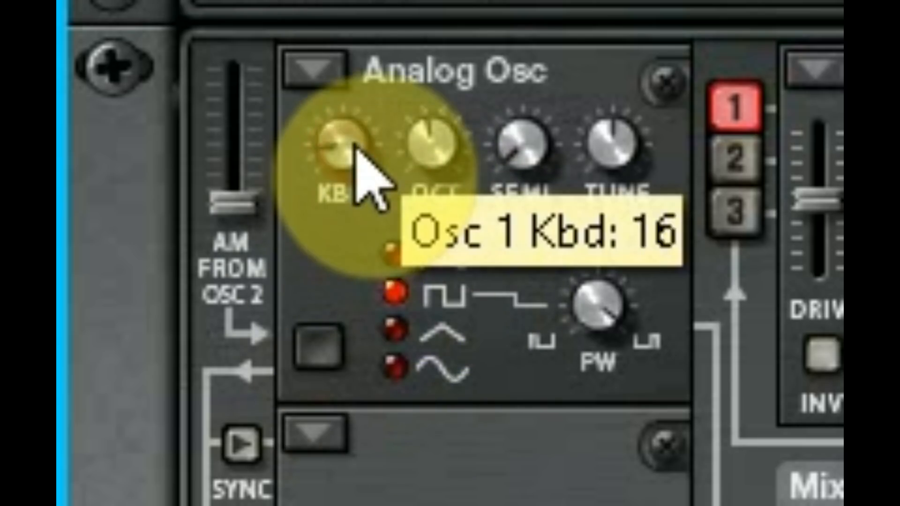
left_click_drag(356, 146, 395, 158)
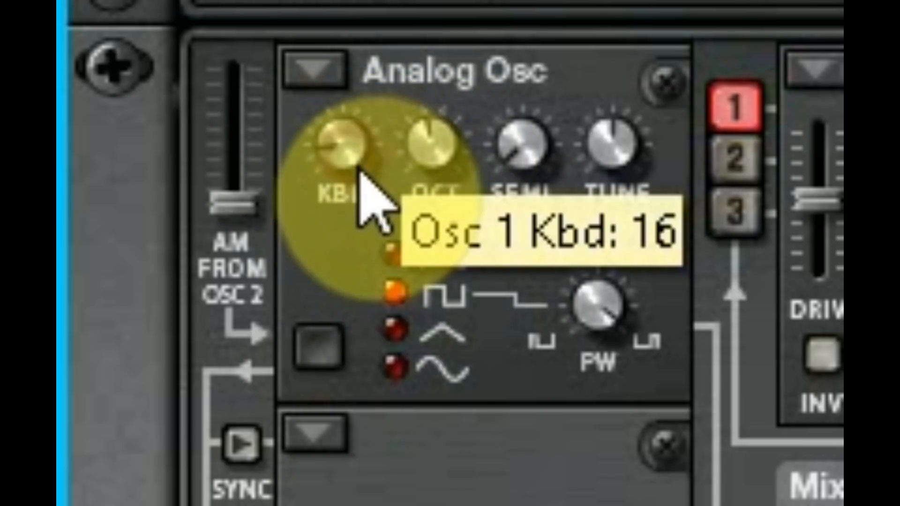
left_click_drag(367, 200, 367, 207)
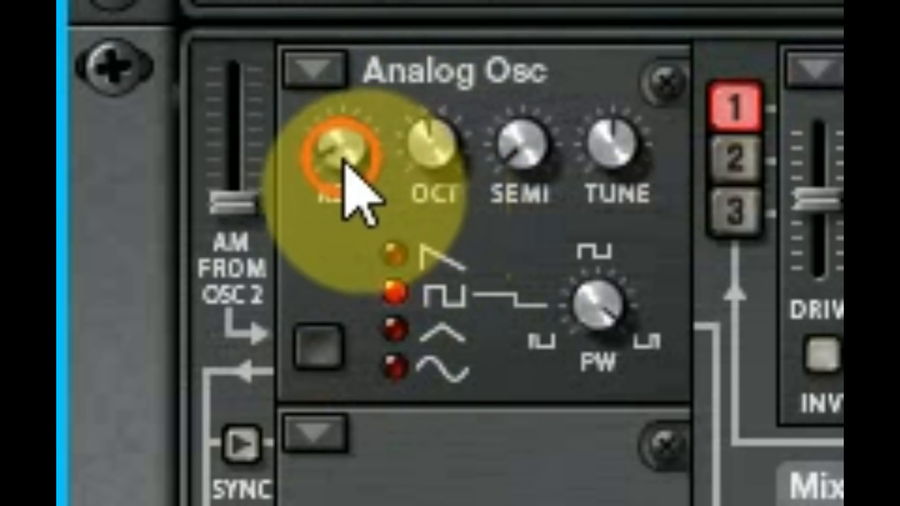
left_click_drag(345, 181, 497, 0)
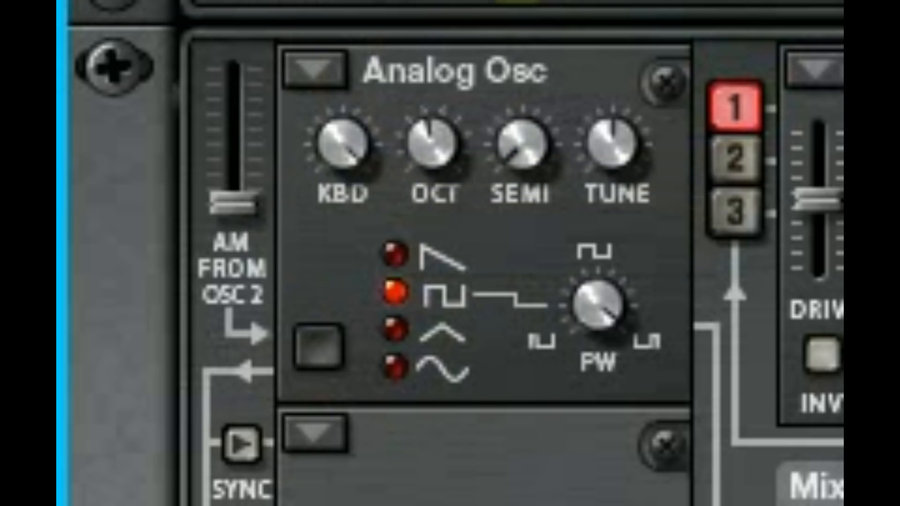
- Turn oscillator 1's keyboard tracking fully down and lower its octave
left_click_drag(338, 178, 380, 371)
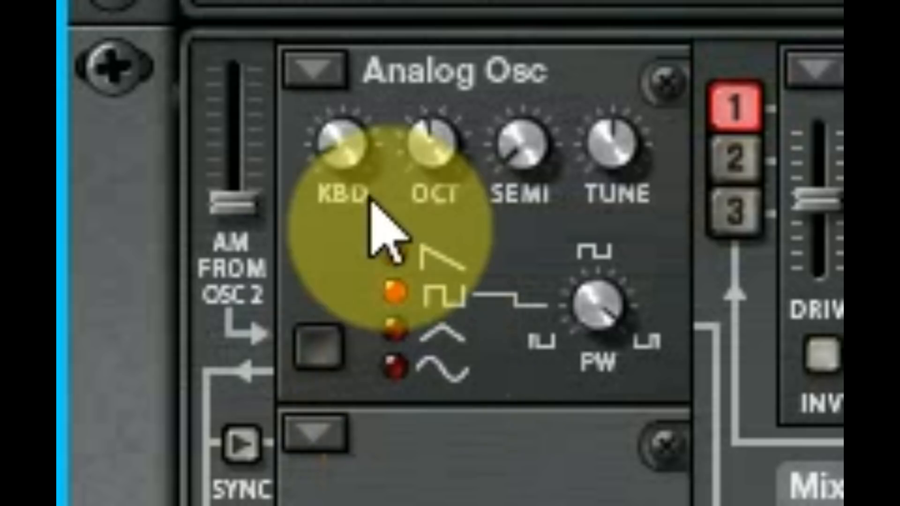
left_click_drag(340, 148, 442, 365)
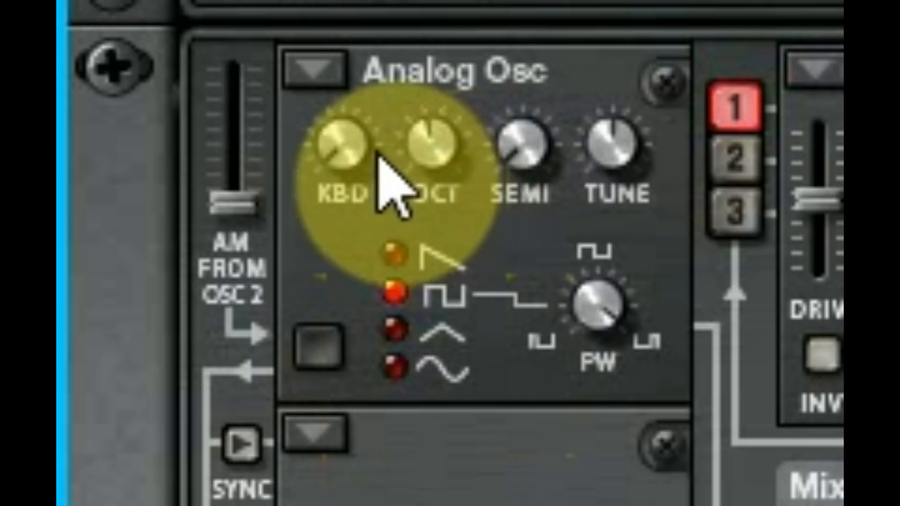
left_click_drag(446, 184, 466, 189)
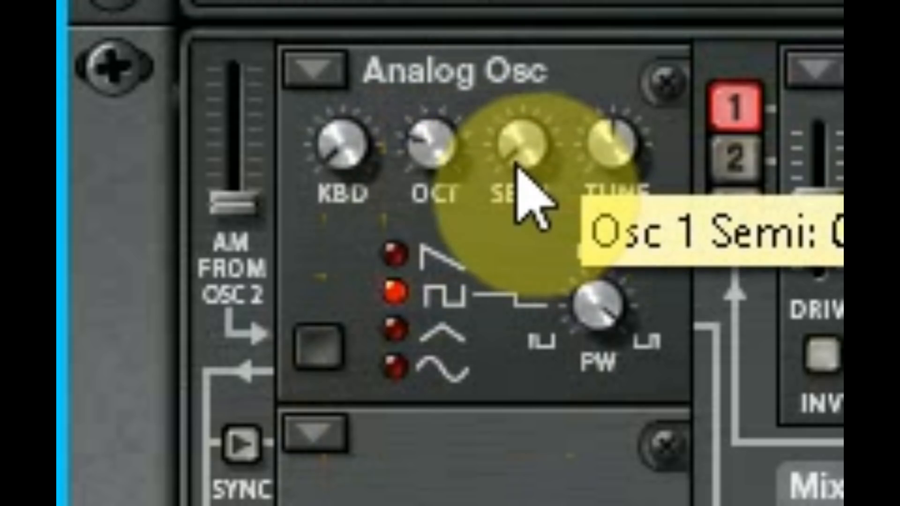
left_click_drag(515, 174, 628, 209)
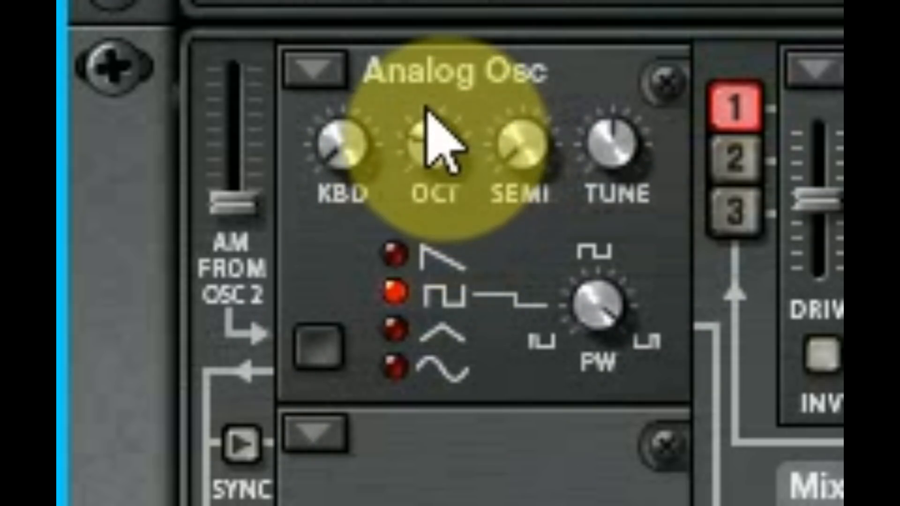
- Switch oscillator 1 to the sine waveform with keyboard tracking off and the octave at 2
left_click_drag(424, 136, 432, 221)
left_click(424, 375)
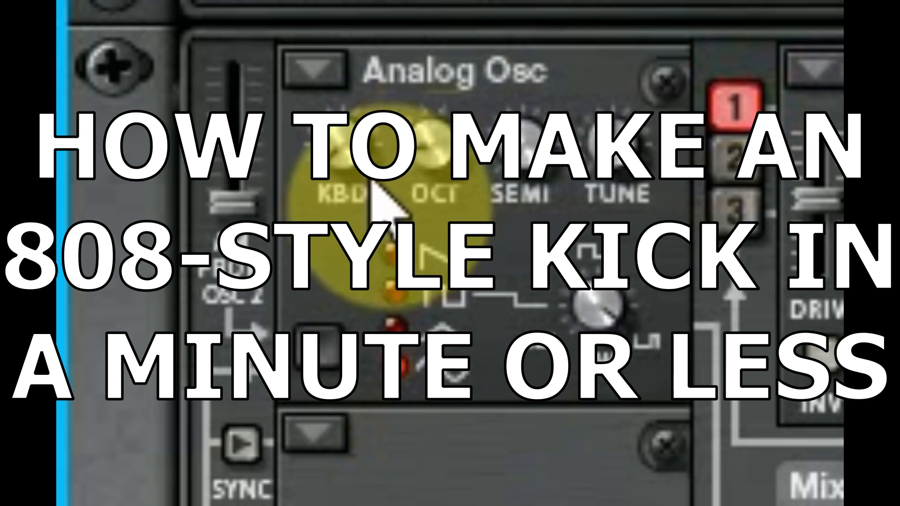
mouse_move(448, 146)
left_mouse_down()
mouse_move(446, 136)
mouse_move(464, 152)
left_mouse_up()
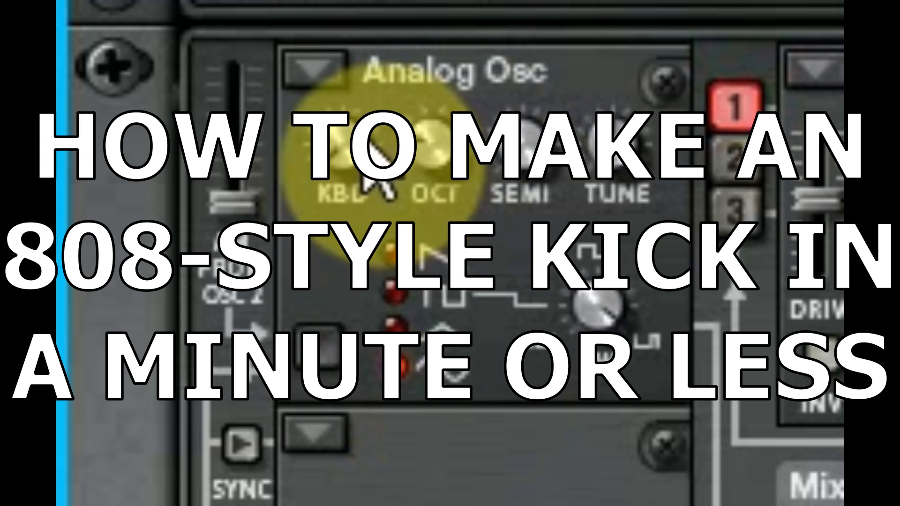
left_click(329, 164)
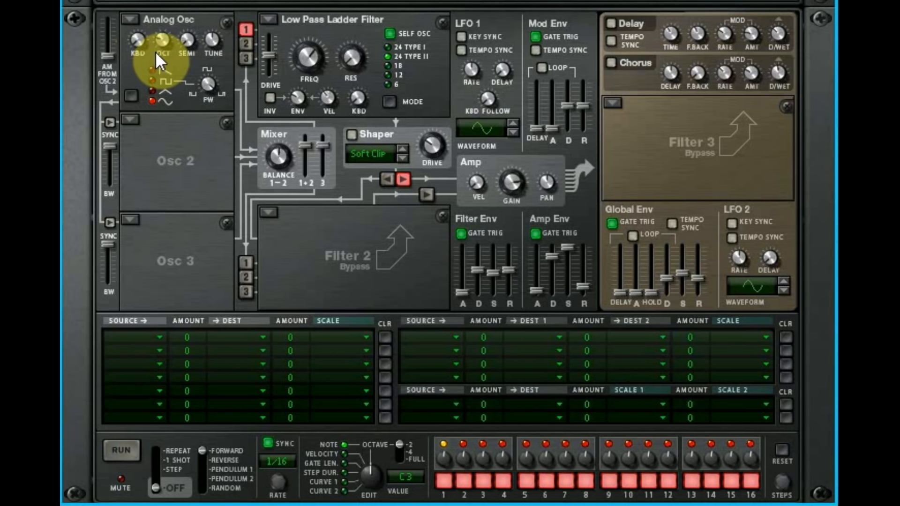
left_click(443, 140)
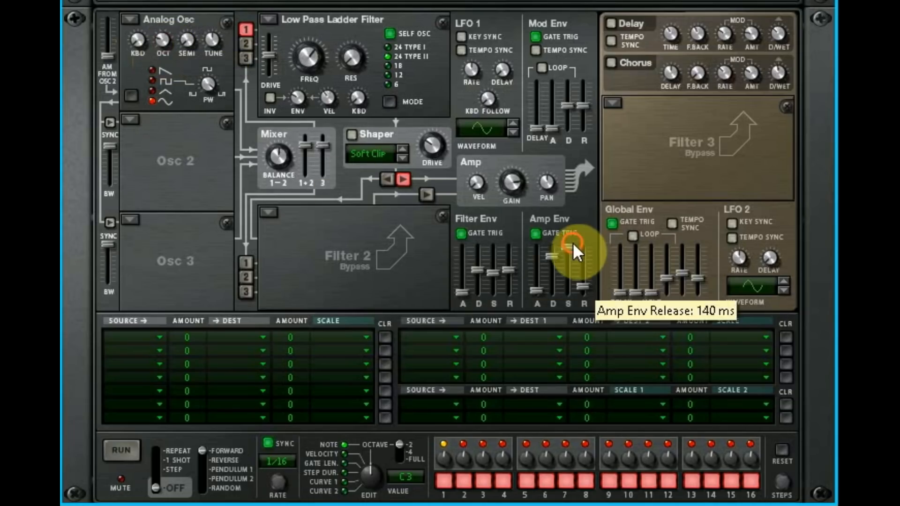
- Set the amp envelope to minimum sustain with a shorter decay and longer release, and raise oscillator 1's semitones to 10
left_click_drag(569, 251, 583, 269)
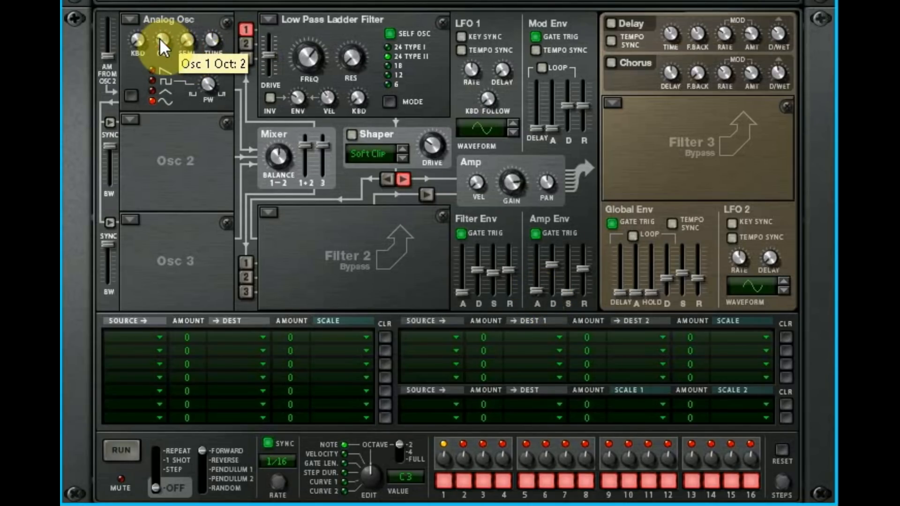
left_click_drag(159, 38, 195, 22)
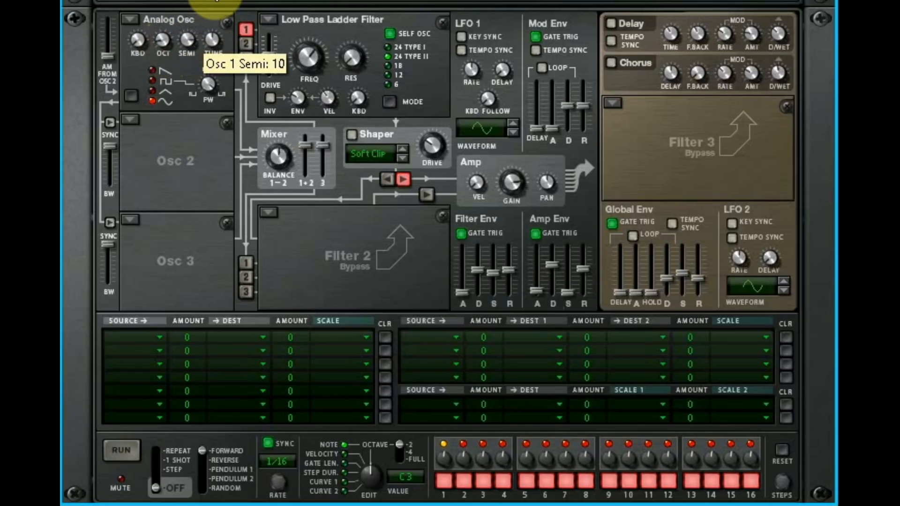
- Route the Mod Env to Osc 1 Pitch in the first modulation slot with an amount of 100
left_click(156, 338)
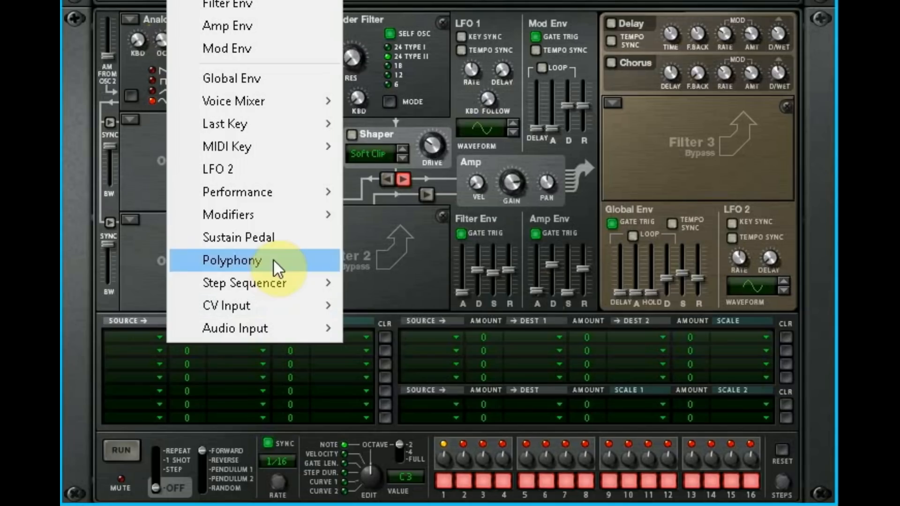
mouse_move(300, 309)
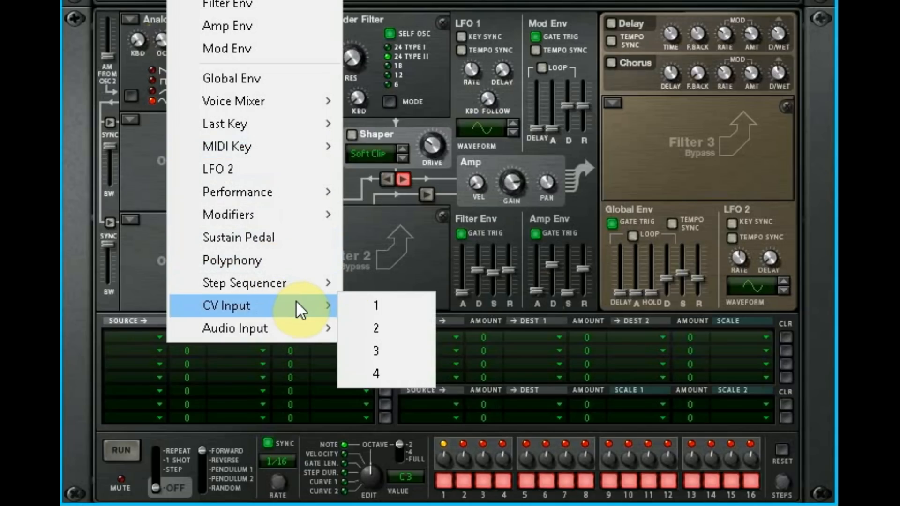
left_click(268, 50)
left_click(240, 337)
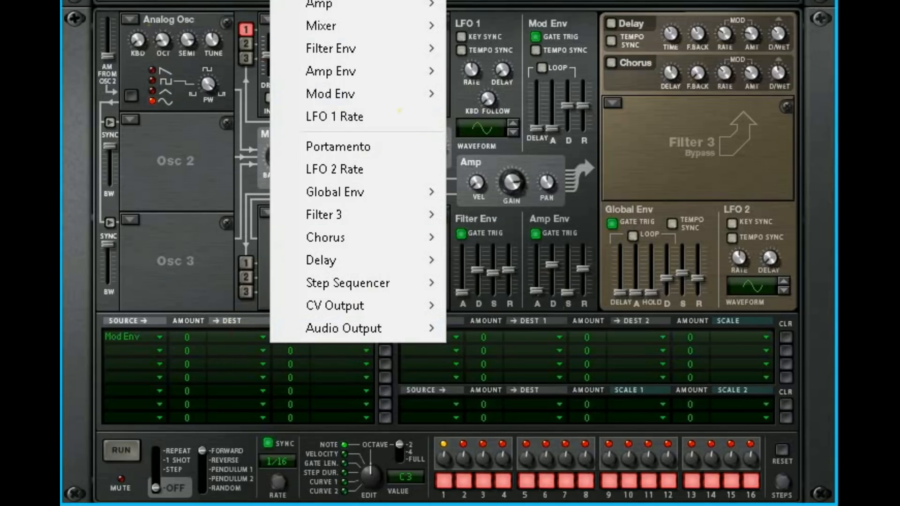
left_click(461, 1)
left_click_drag(190, 336, 304, 309)
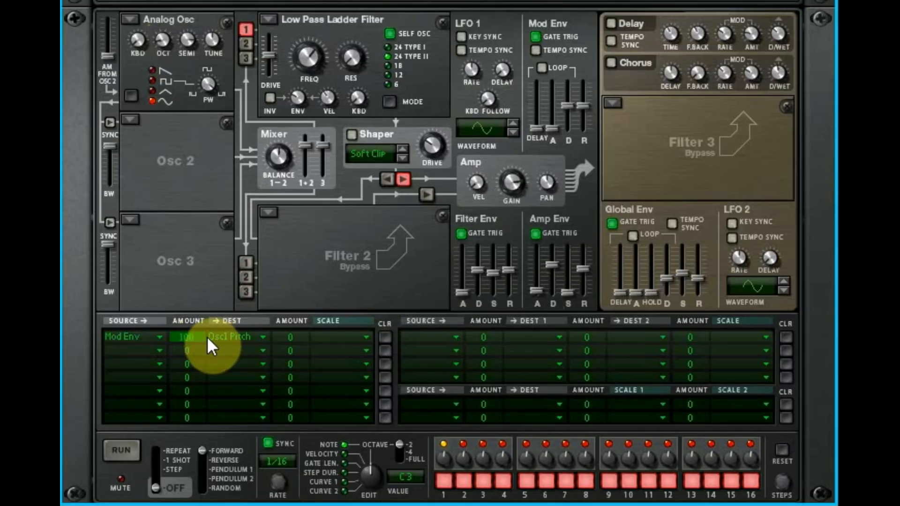
- Shorten the Mod Env decay to near its minimum and set the Osc 1 pitch modulation amount to 84
left_click_drag(210, 345, 197, 355)
left_click_drag(196, 370, 195, 367)
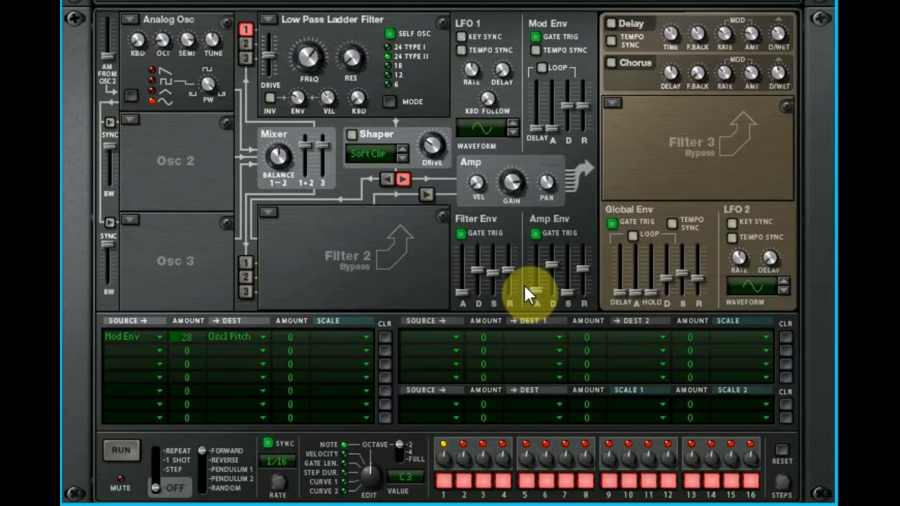
mouse_move(555, 125)
left_mouse_down()
mouse_move(570, 131)
mouse_move(555, 125)
left_mouse_up()
left_click_drag(184, 335, 230, 317)
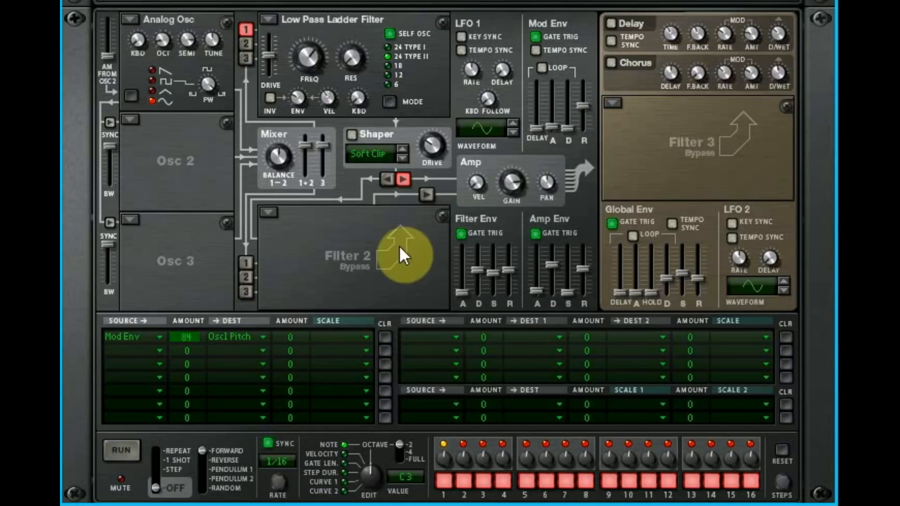
- Set Filter 1 to Bypass and adjust oscillator 1's fine tuning
left_click(268, 19)
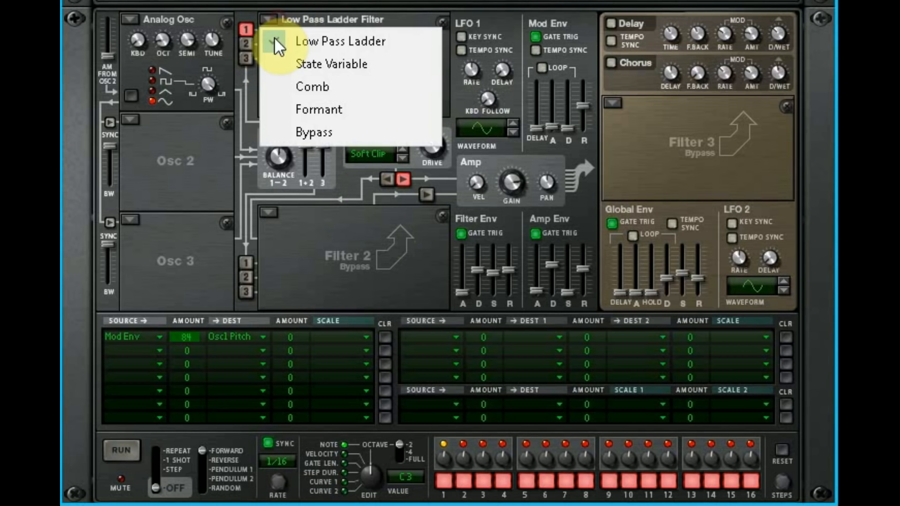
left_click(291, 132)
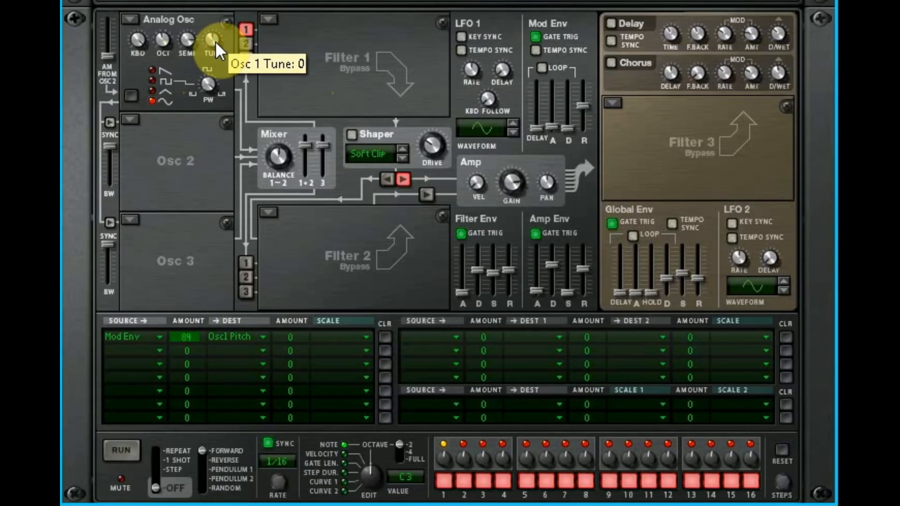
left_click_drag(215, 41, 217, 91)
mouse_move(220, 41)
left_mouse_down()
mouse_move(237, 2)
mouse_move(241, 83)
mouse_move(234, 50)
left_mouse_up()
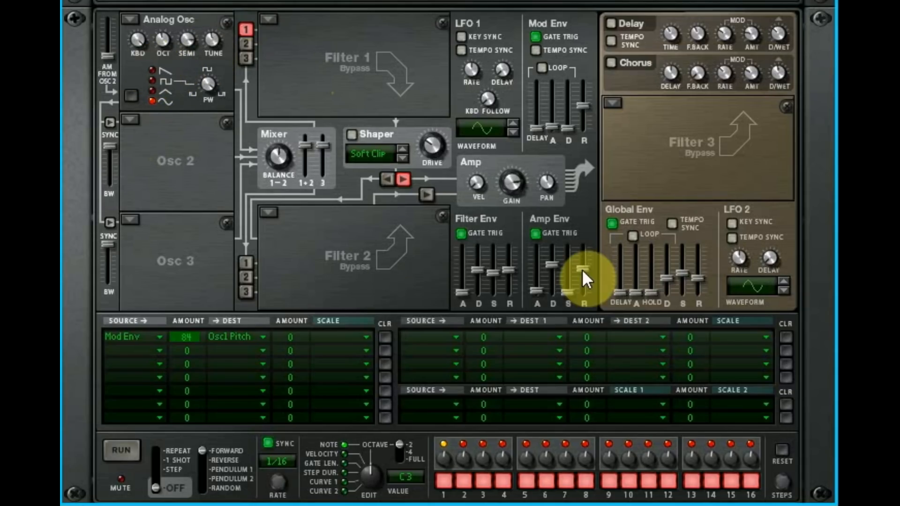
- Raise the Amp Env sustain to 0.0 dB and audition oscillator 1's sawtooth, square, triangle and sine waveforms
left_click_drag(570, 264, 583, 280)
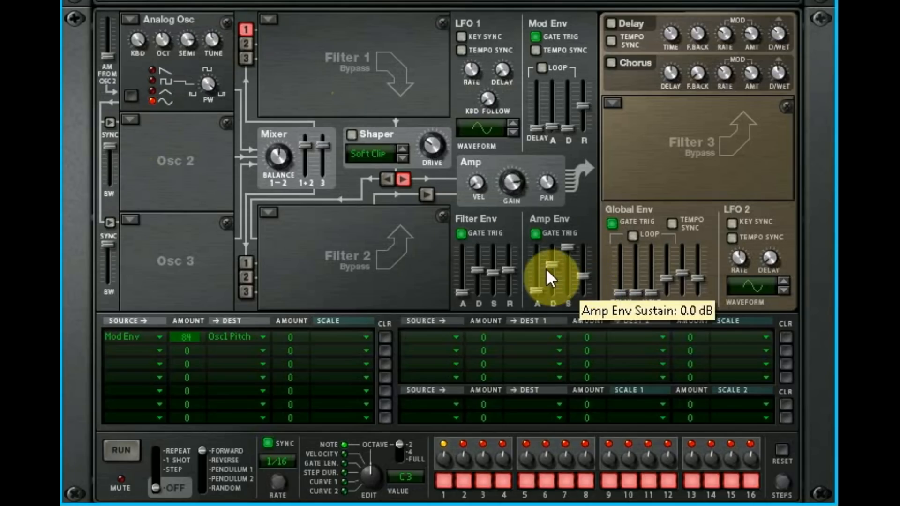
left_click(153, 70)
left_click(152, 81)
left_click(152, 91)
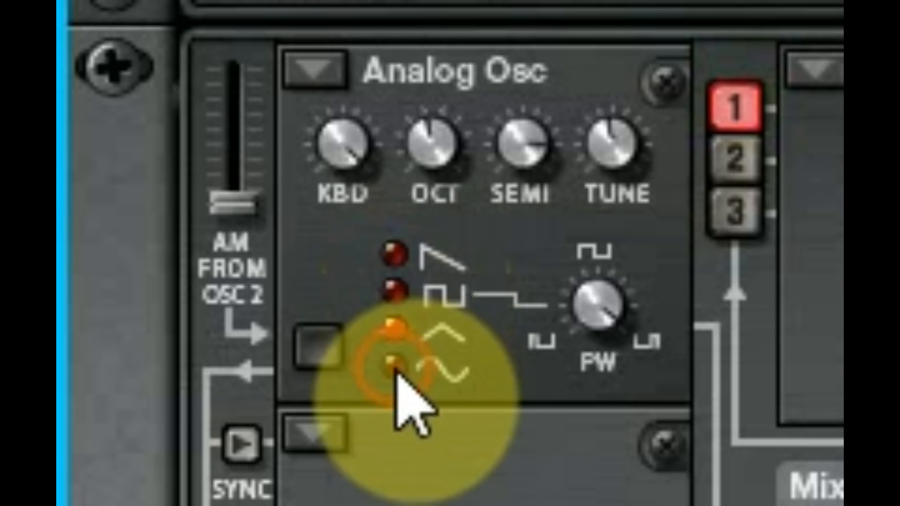
left_click(393, 364)
left_click(395, 253)
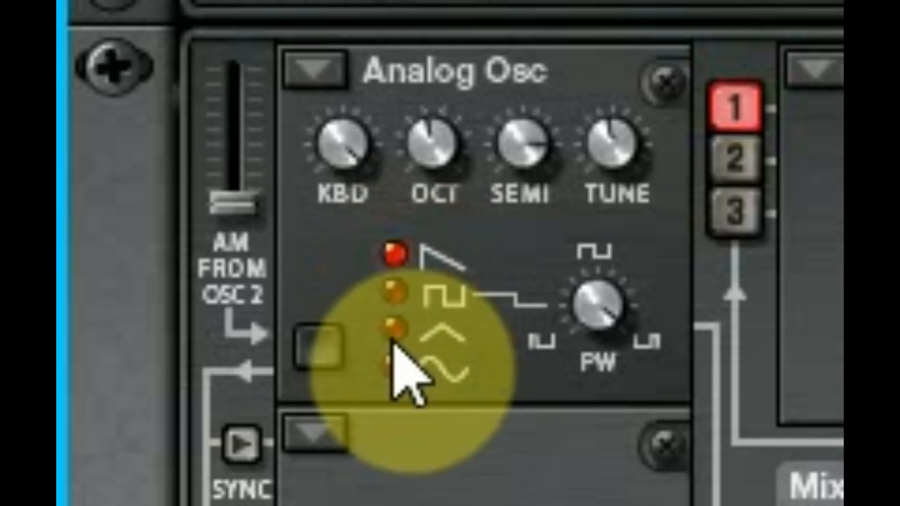
left_click(401, 301)
left_click(392, 254)
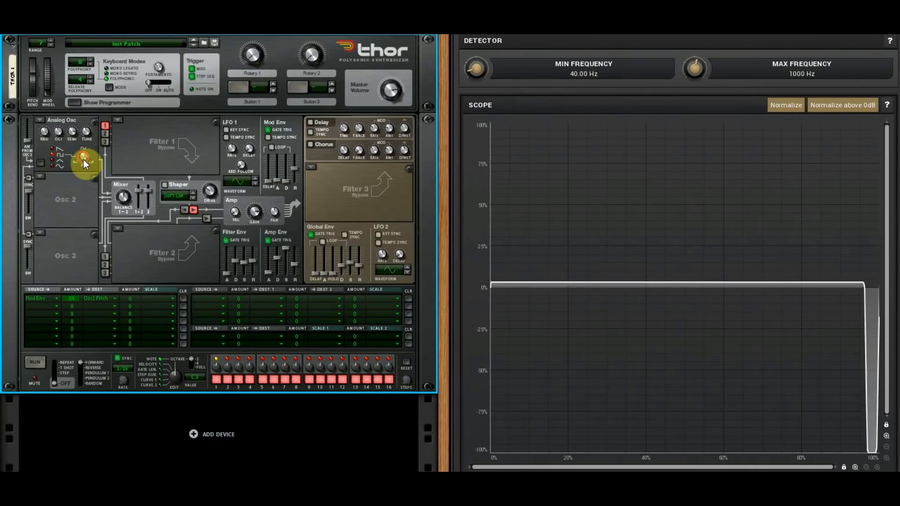
- Centre the pulse width of oscillator 1's square wave, and compare its triangle, sine and sawtooth shapes on the scope
left_click_drag(83, 159, 83, 176)
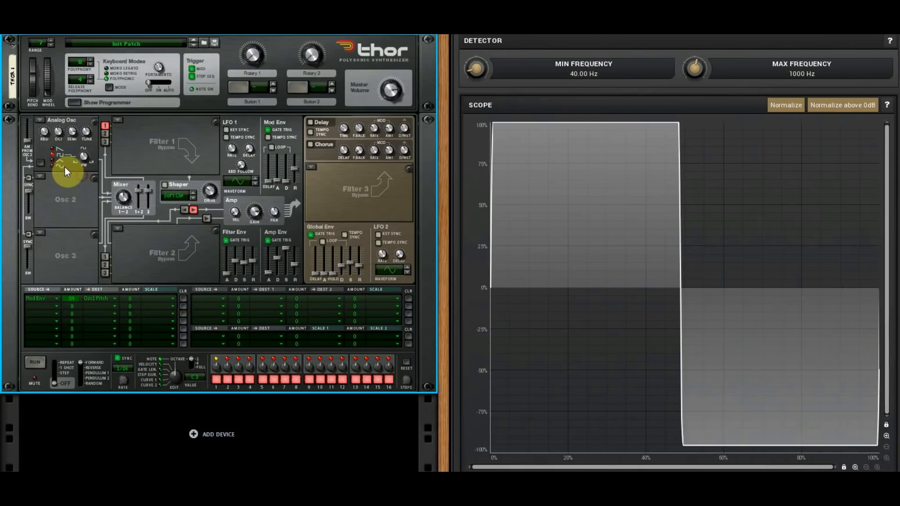
left_click(53, 164)
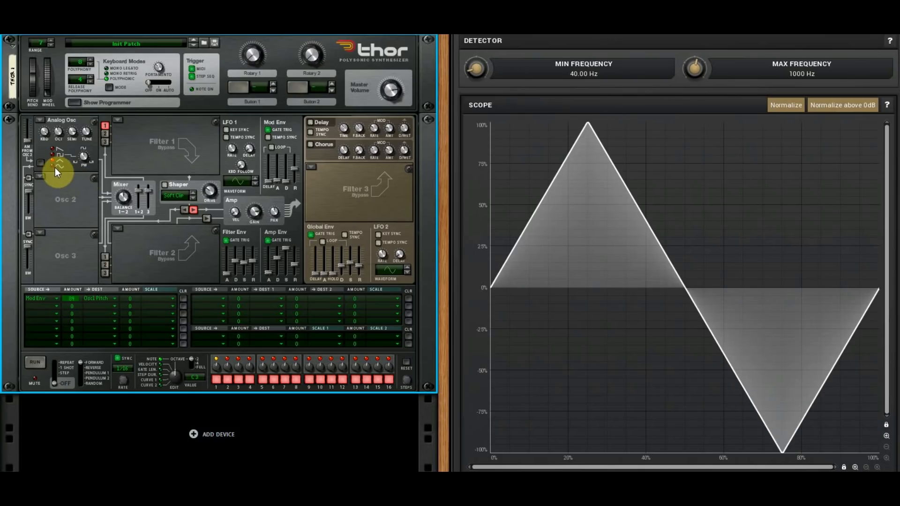
left_click(53, 166)
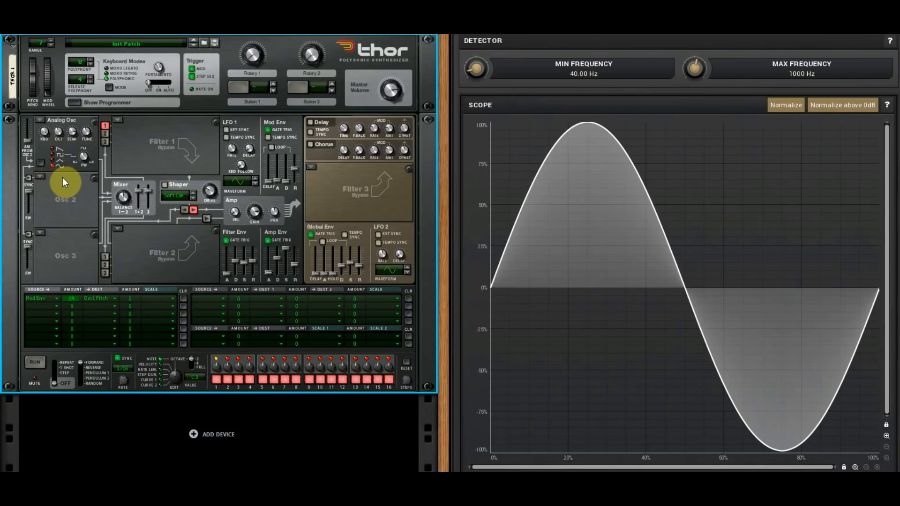
left_click(54, 148)
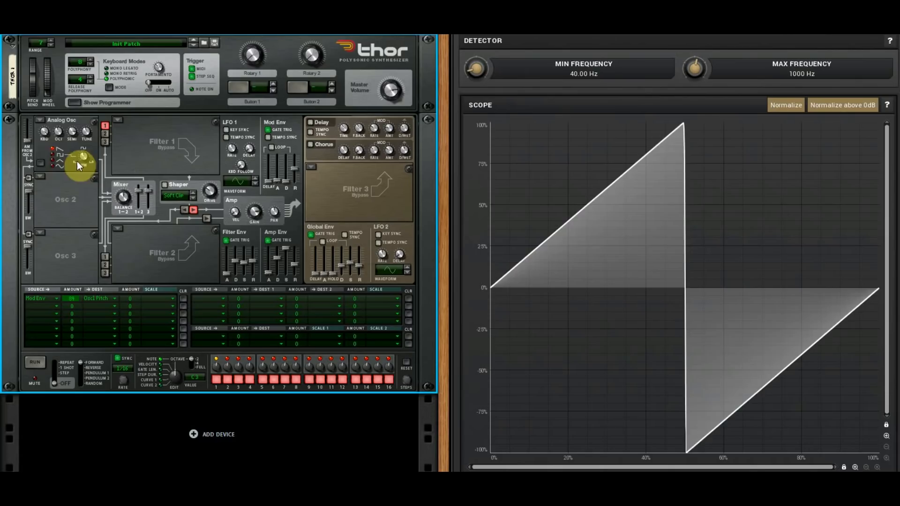
- Set oscillator 1 to the square wave and vary its pulse width around the centre
left_click(52, 154)
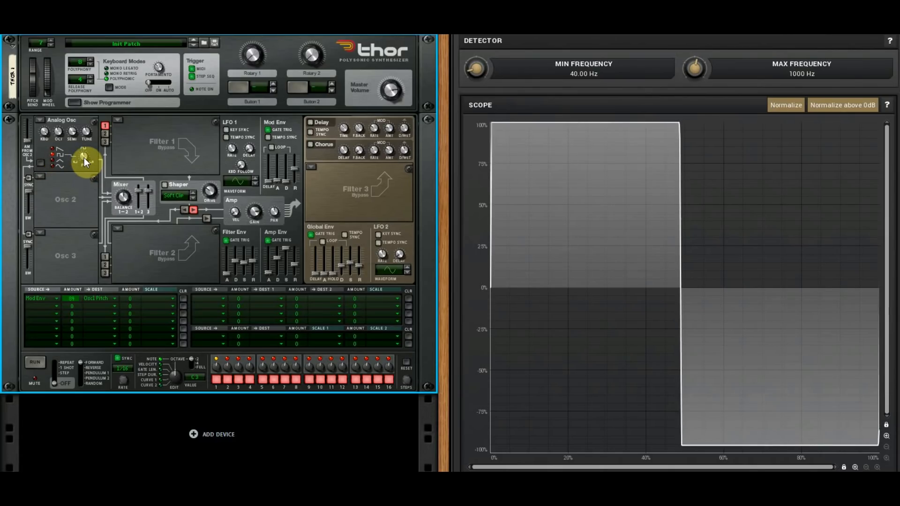
mouse_move(77, 162)
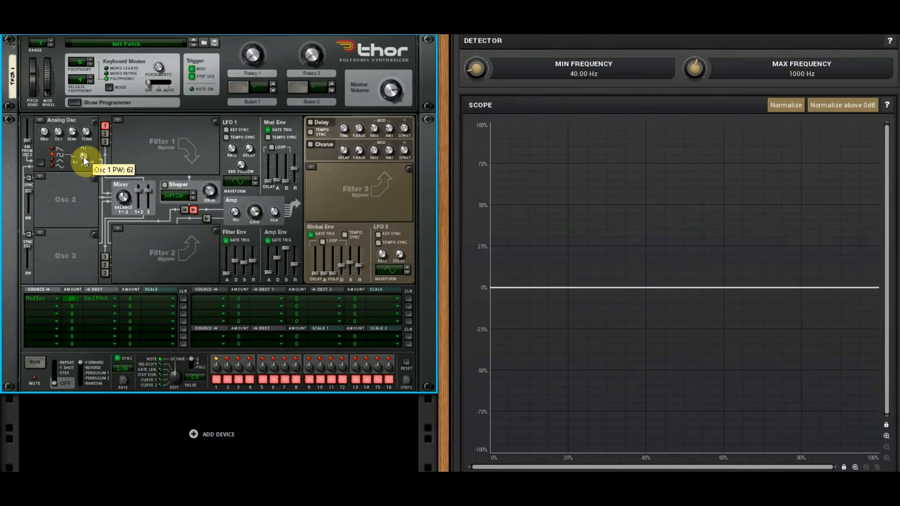
mouse_move(84, 156)
left_mouse_down()
mouse_move(86, 171)
mouse_move(97, 140)
mouse_move(83, 164)
mouse_move(69, 156)
left_mouse_up()
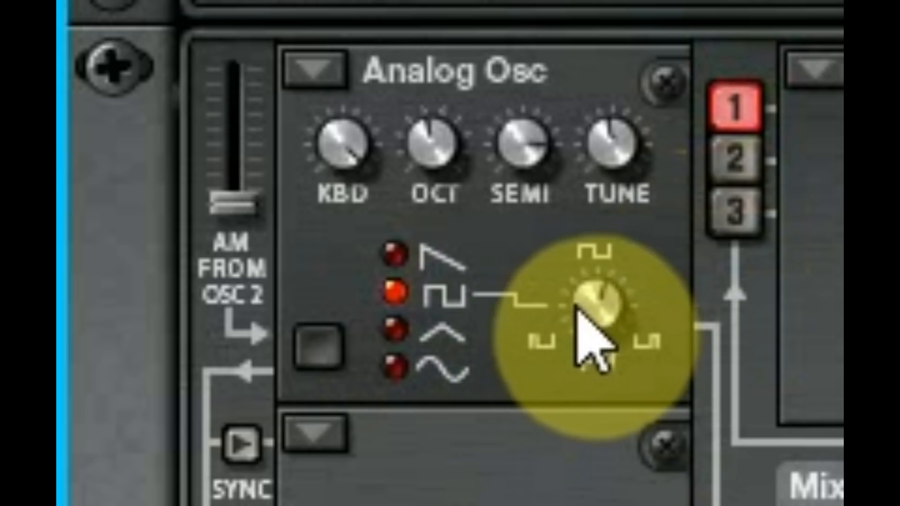
mouse_move(576, 300)
left_mouse_down()
mouse_move(587, 386)
mouse_move(632, 322)
mouse_move(729, 237)
mouse_move(609, 381)
mouse_move(562, 307)
left_mouse_up()
- Try pulse width changes on oscillator 1's sine and square waves, set the pulse width to 56, and compare the triangle and sine waves
left_click(396, 367)
left_click(599, 309)
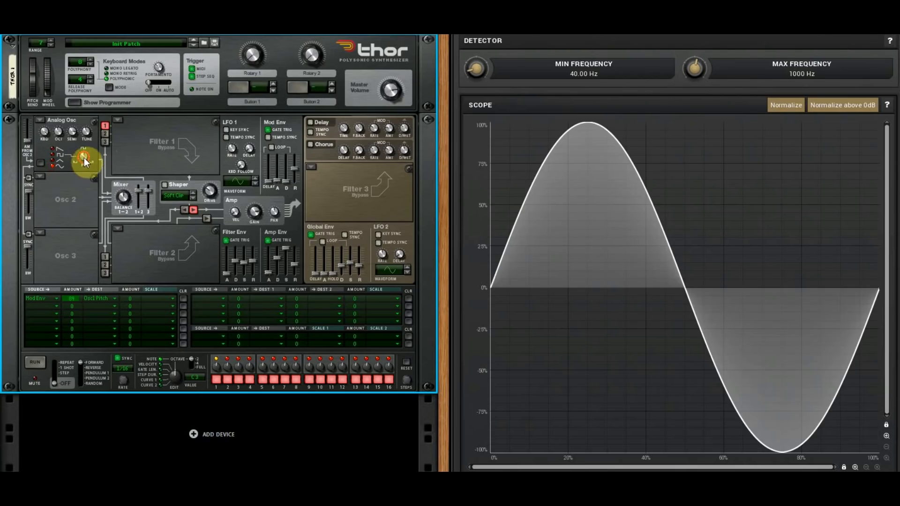
mouse_move(84, 161)
left_mouse_down()
mouse_move(95, 146)
mouse_move(82, 171)
mouse_move(85, 151)
mouse_move(80, 156)
mouse_move(97, 139)
mouse_move(93, 164)
mouse_move(82, 168)
mouse_move(89, 178)
mouse_move(120, 114)
mouse_move(112, 156)
mouse_move(91, 162)
left_mouse_up()
left_click(59, 156)
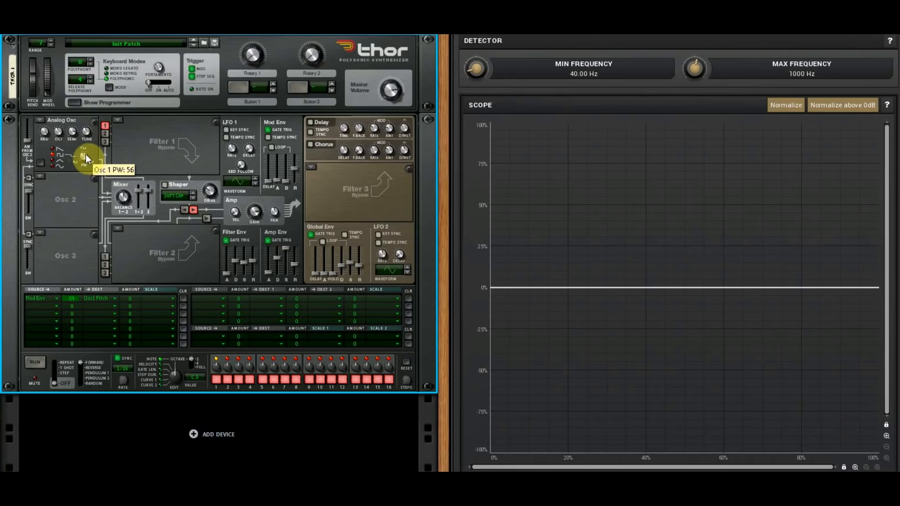
left_click(58, 165)
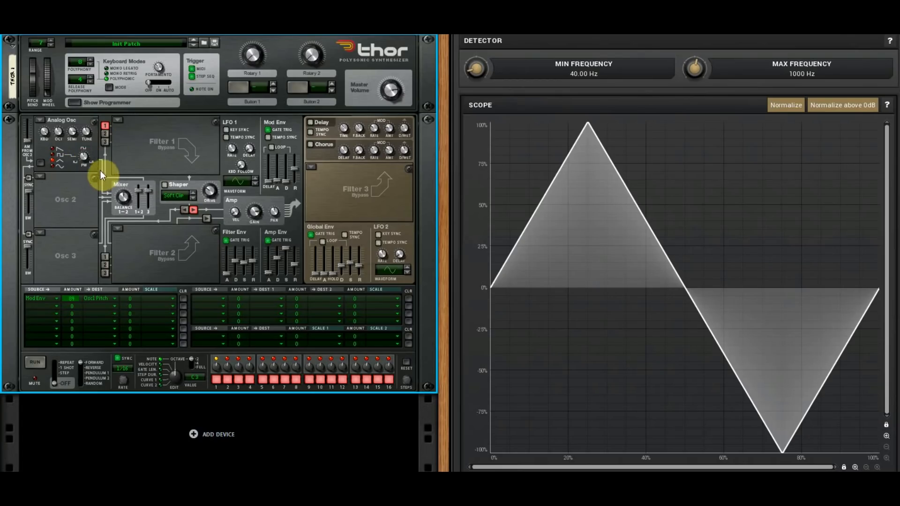
left_click(54, 166)
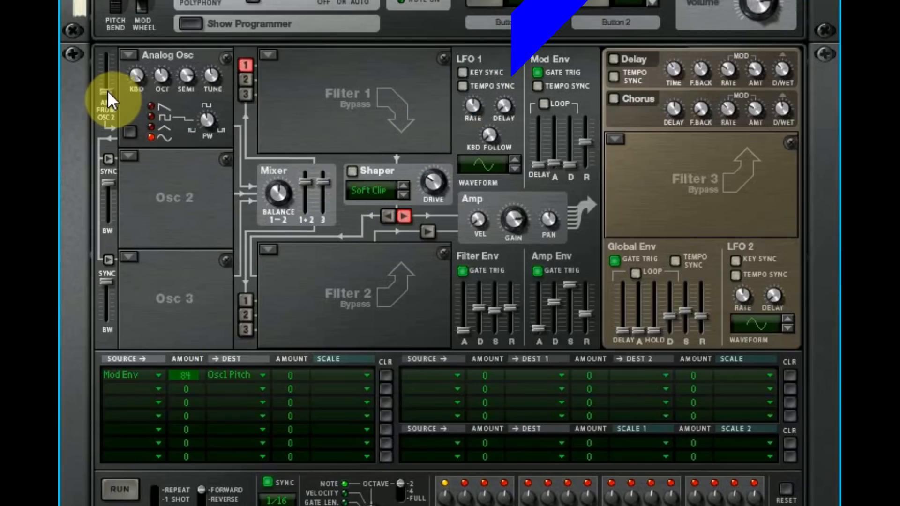
- Set oscillator 1 to the square wave and load an Analog oscillator with a sine wave into the Osc 2 slot
left_click_drag(108, 90, 117, 70)
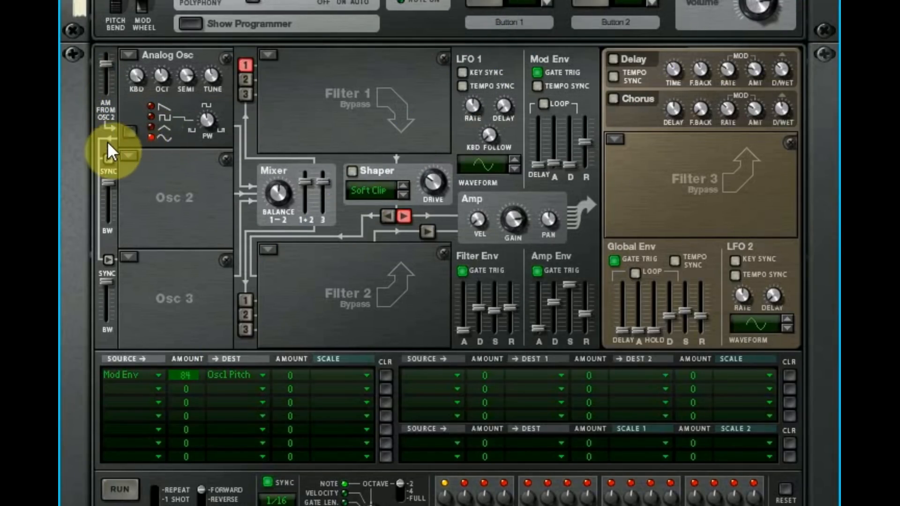
left_click(150, 117)
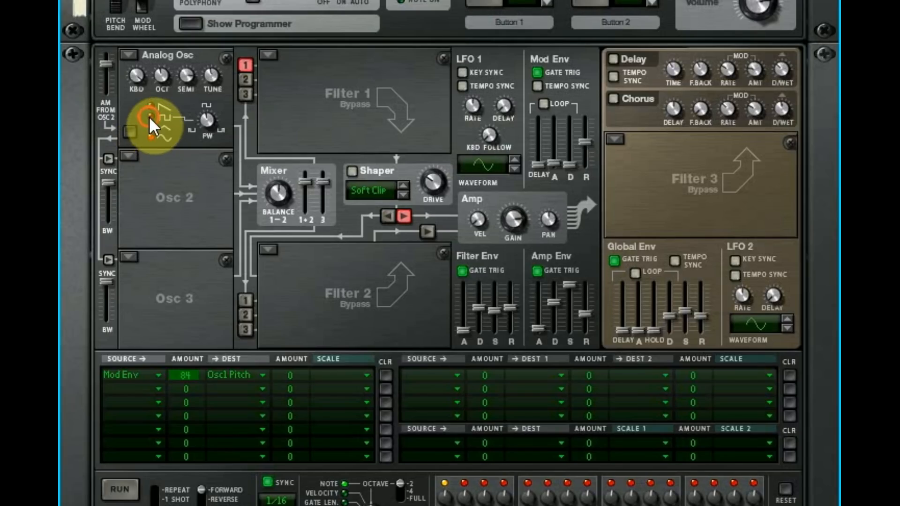
left_click(129, 155)
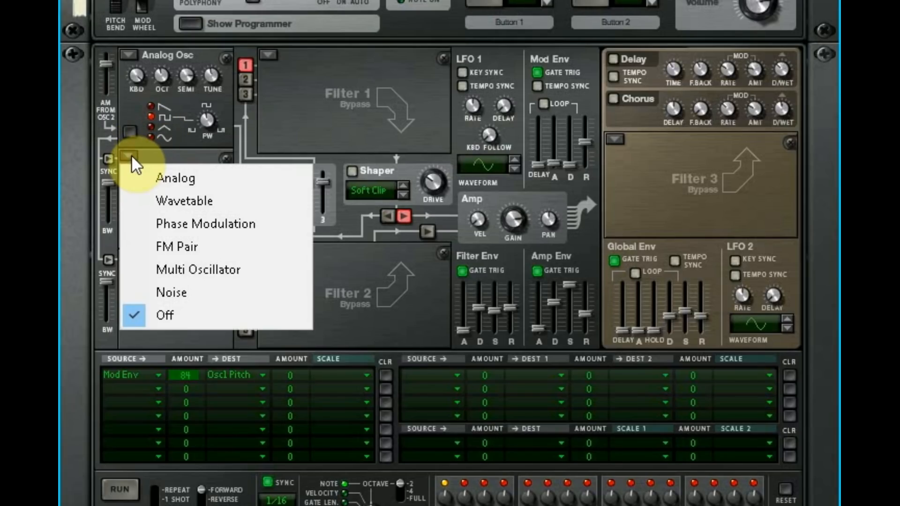
left_click(163, 177)
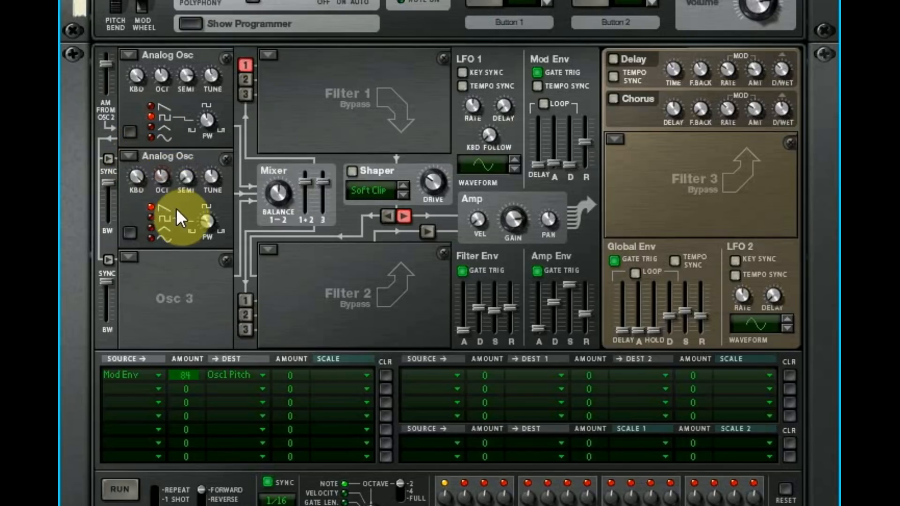
left_click(150, 234)
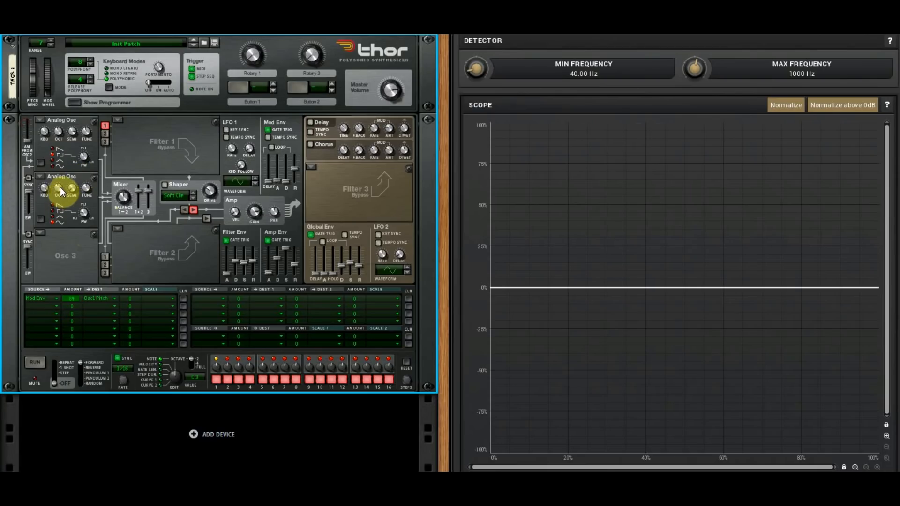
- Lower Osc 2 to octave 2 and route it alone into Filter 1, comparing its square wave before restoring the sine
mouse_move(57, 190)
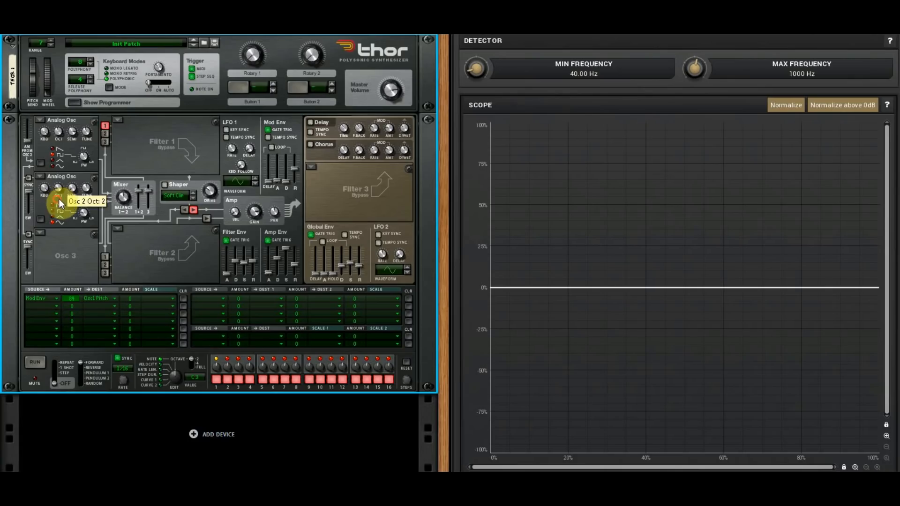
left_click(103, 130)
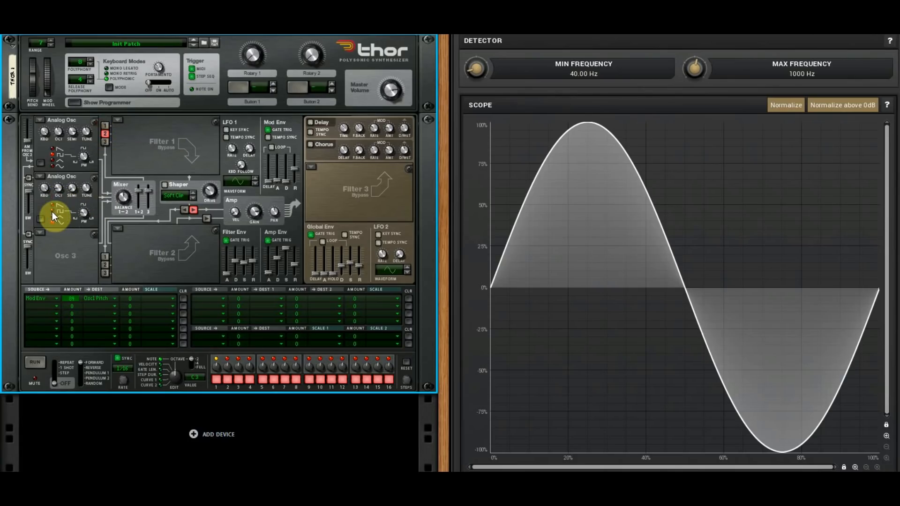
left_click(52, 212)
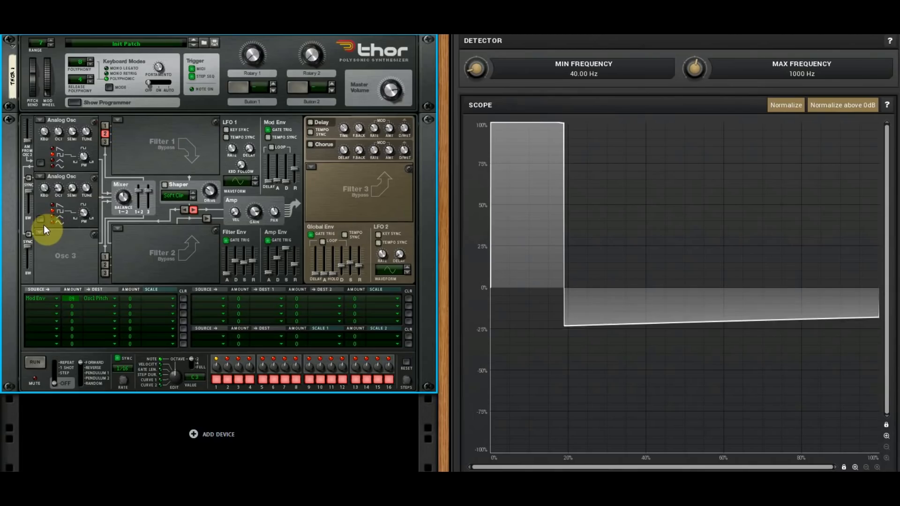
left_click(52, 222)
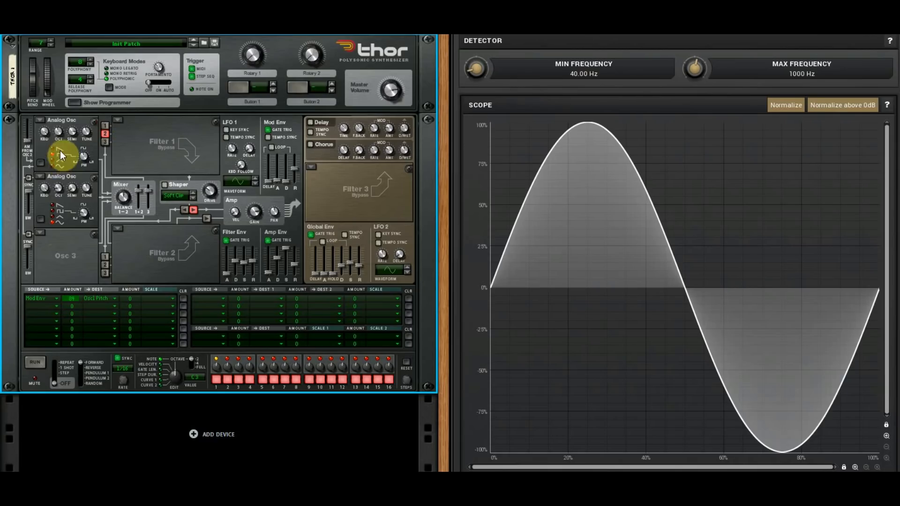
- Fine-adjust oscillator 1's pulse width while it plays alone, and route both oscillators 1 and 2 into Filter 1
left_click(102, 133)
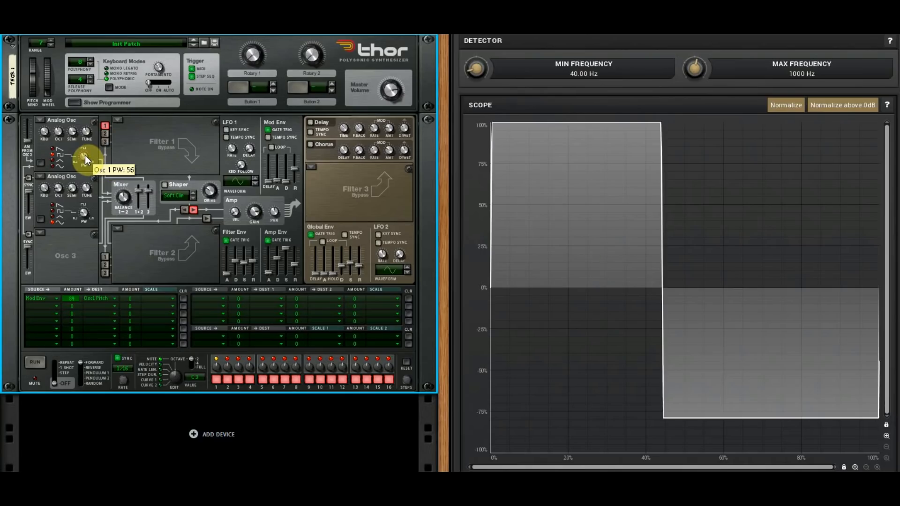
scroll(86, 155, "up", 2)
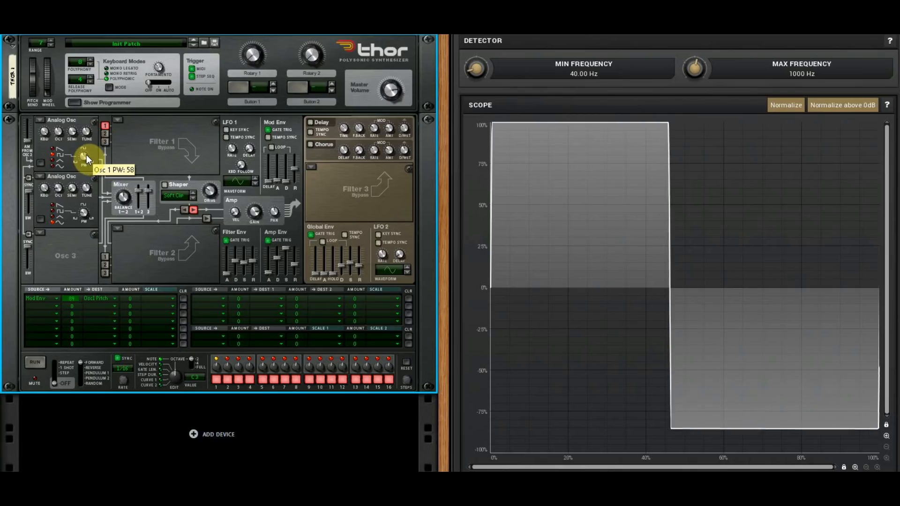
left_click(106, 134)
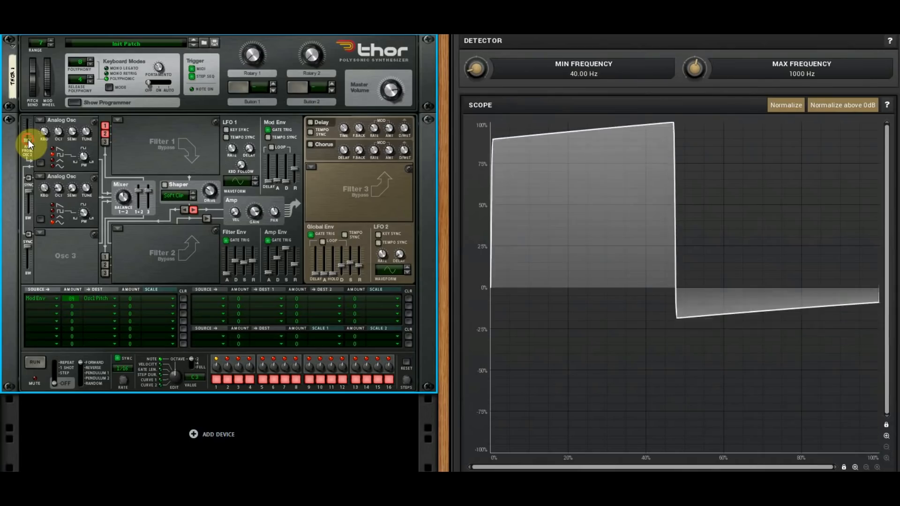
- Try maximum and reduced amounts of oscillator 1's AM from Osc 2, and vary the amount with only Osc 2 routed to Filter 1
left_click_drag(29, 139, 37, 122)
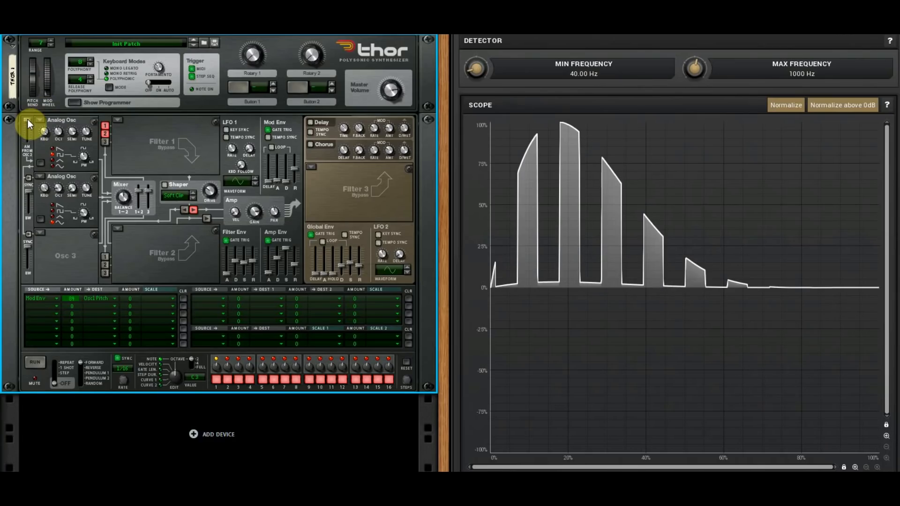
left_click_drag(27, 120, 39, 134)
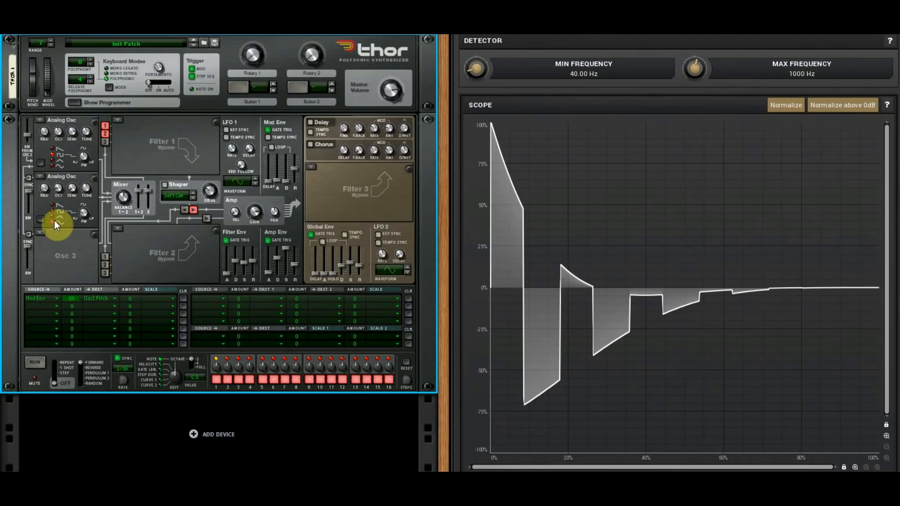
left_click(104, 127)
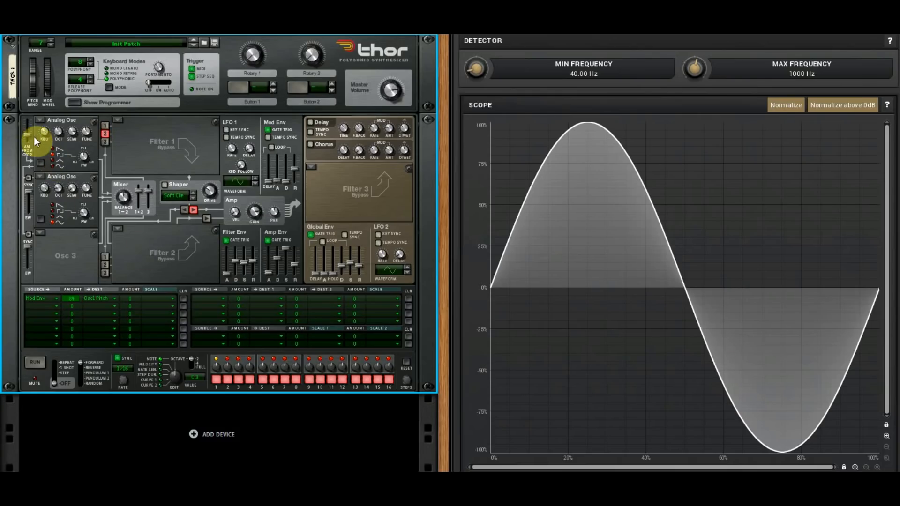
left_click_drag(29, 135, 29, 132)
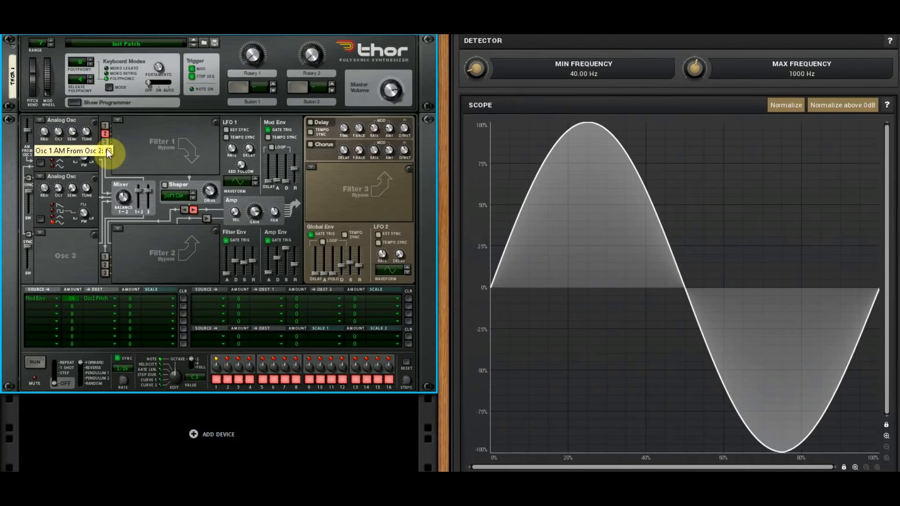
- Route oscillator 1 alone into Filter 1, raise its AM from Osc 2 to maximum, and compare the result with Osc 2 also routed
left_click(105, 126)
left_click(104, 134)
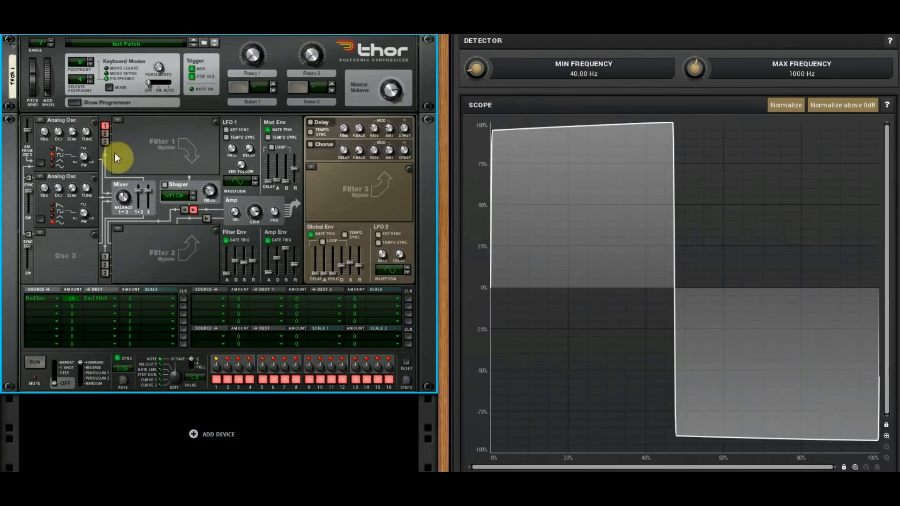
mouse_move(24, 133)
left_mouse_down()
mouse_move(29, 160)
mouse_move(34, 122)
left_mouse_up()
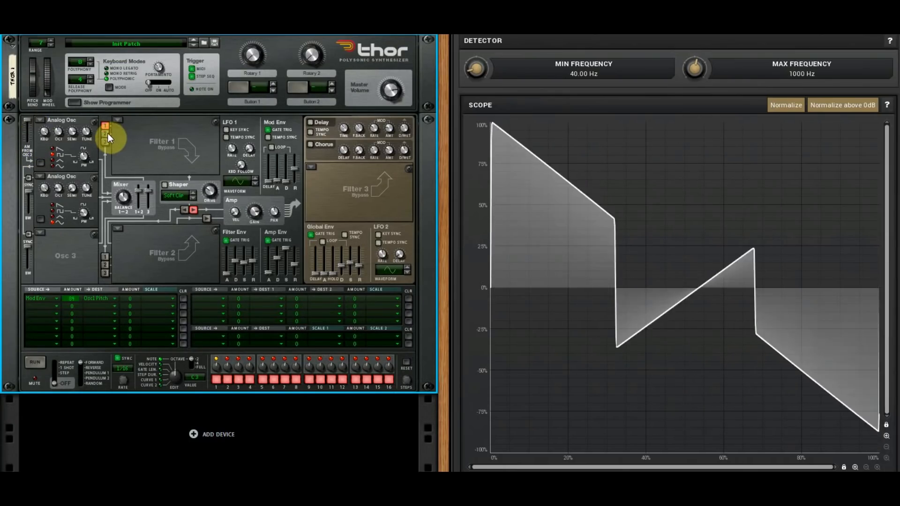
left_click(105, 134)
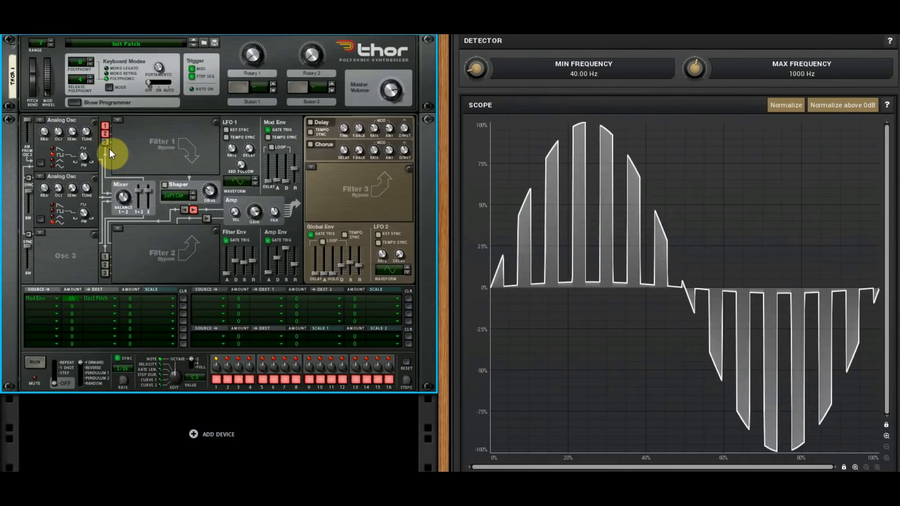
left_click(103, 133)
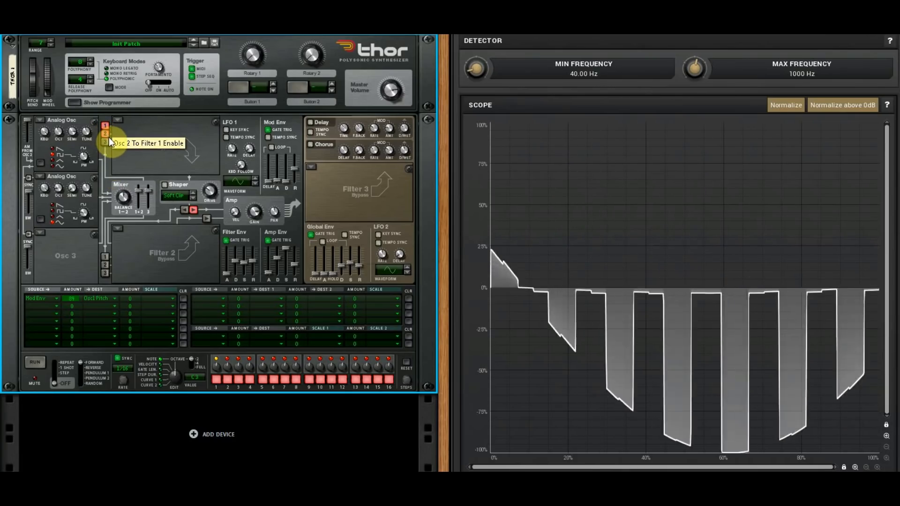
- Route oscillator 1 alone into Filter 1 and adjust its AM from Osc 2 with Osc 2 at octave 1
left_click(108, 136)
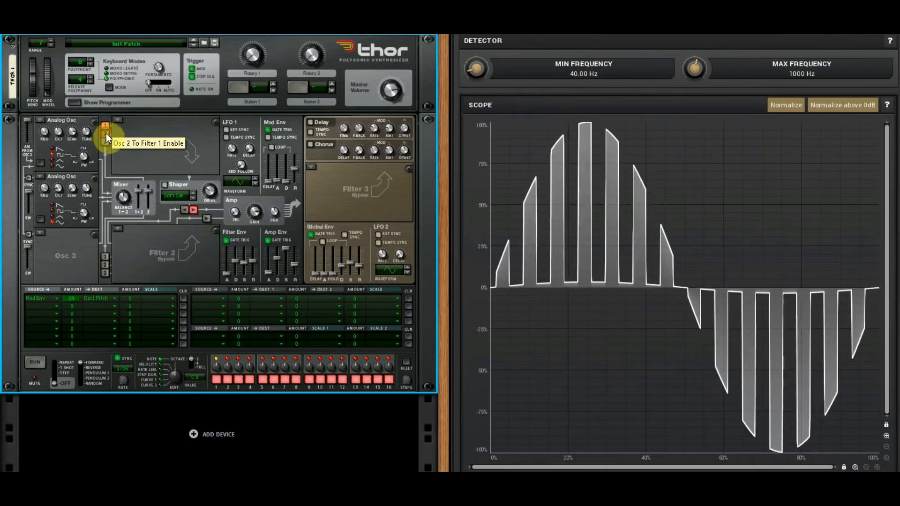
left_click(104, 134)
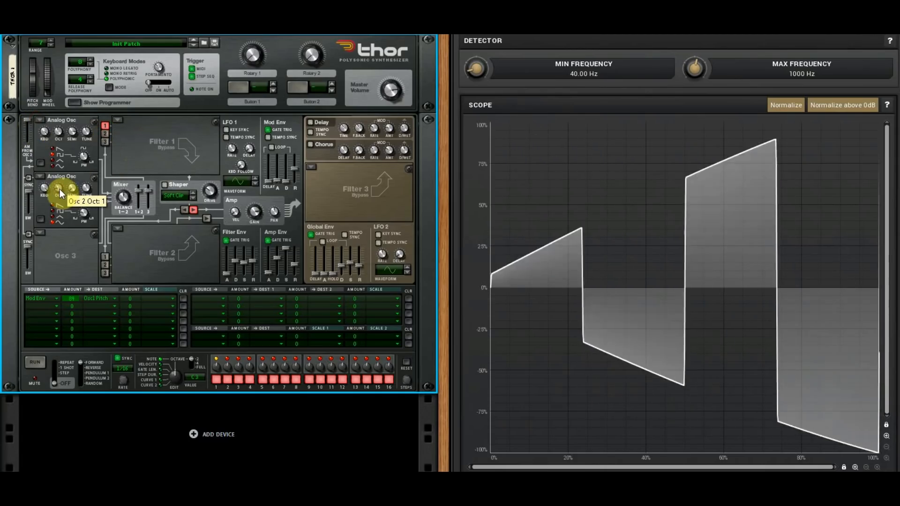
mouse_move(30, 126)
left_mouse_down()
mouse_move(28, 135)
mouse_move(31, 125)
left_mouse_up()
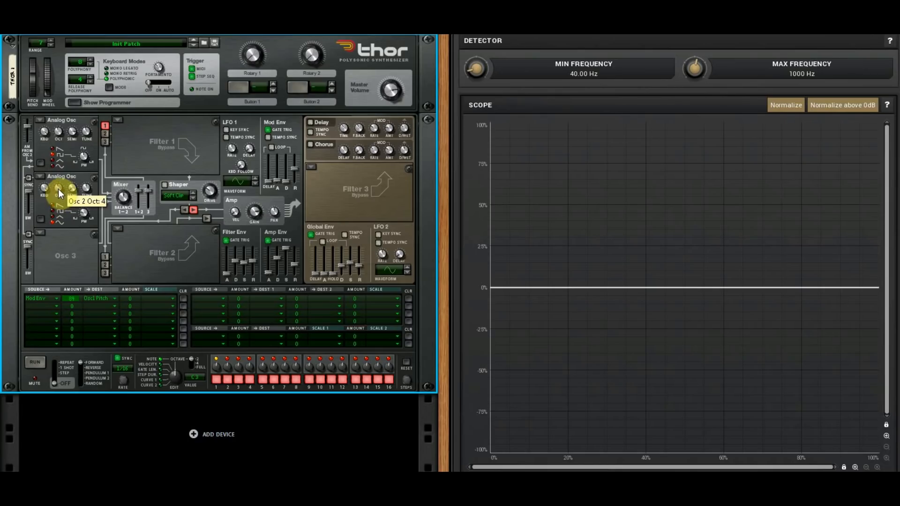
- Vary Osc 2's octave around 4 and sweep oscillator 1's AM from Osc 2, ending at the minimum amount
scroll(59, 196, "down", 3)
left_click_drag(57, 189, 60, 174)
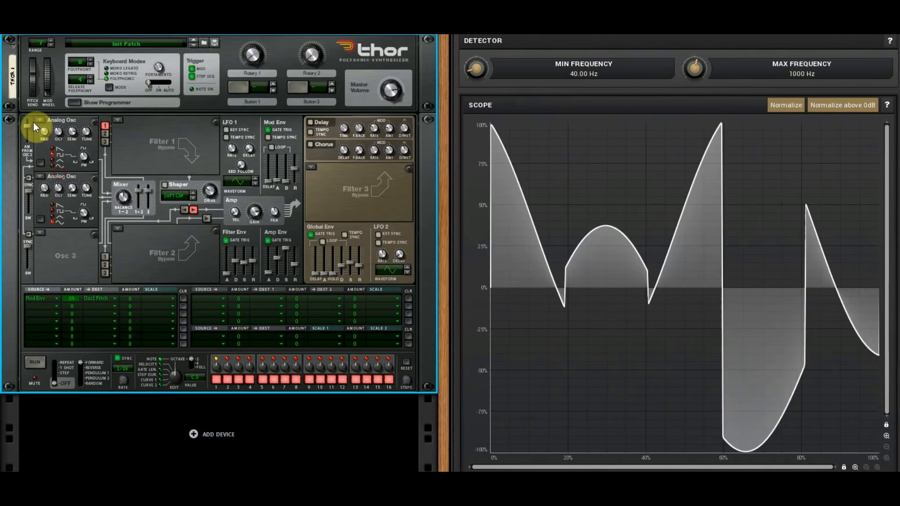
mouse_move(30, 127)
left_mouse_down()
mouse_move(31, 138)
mouse_move(35, 131)
left_mouse_up()
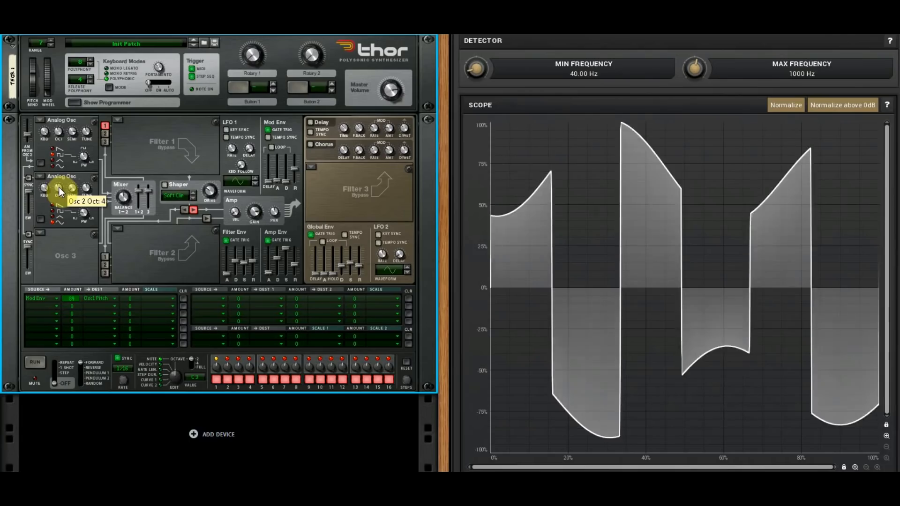
left_click_drag(66, 182, 68, 172)
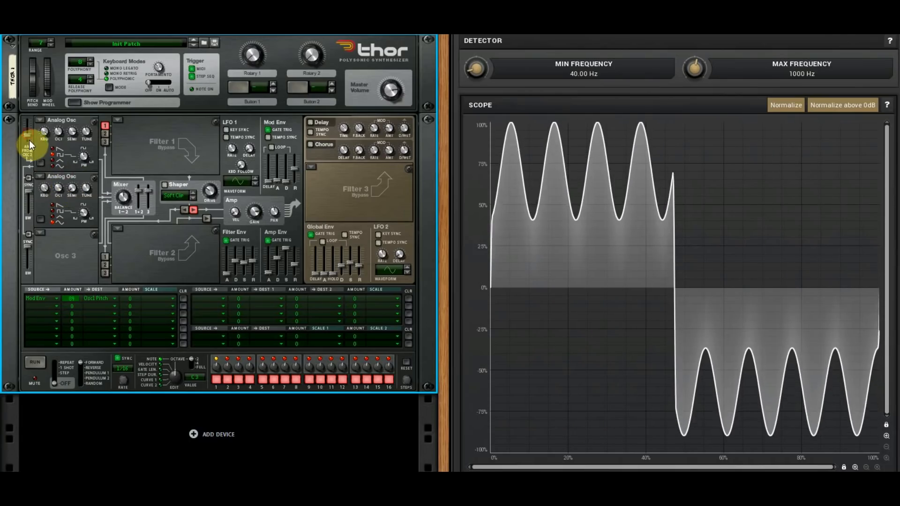
left_click_drag(33, 131, 55, 159)
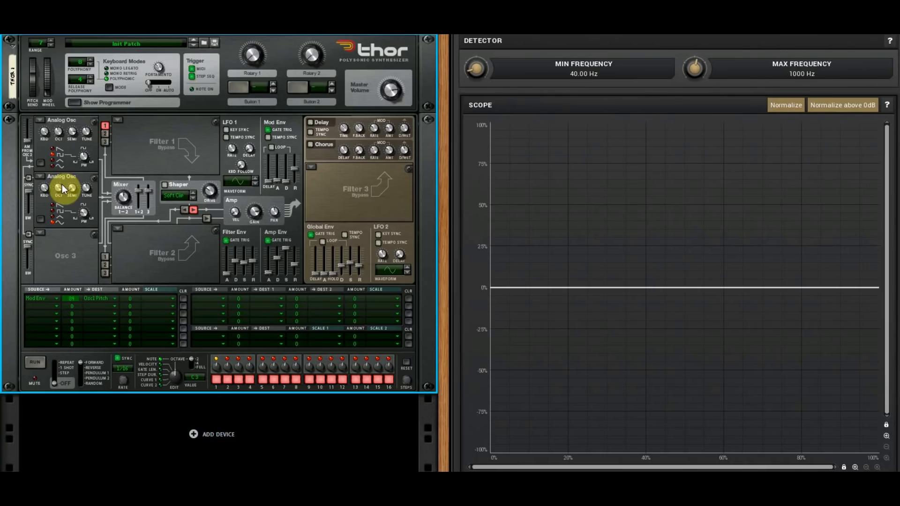
- Try switching on sync to oscillator 1 for both oscillators 2 and 3
left_click(29, 177)
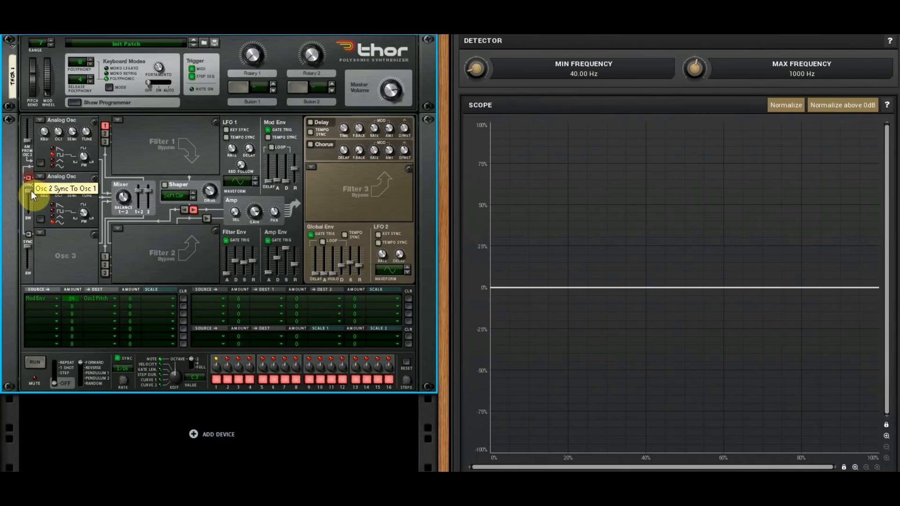
left_click(28, 233)
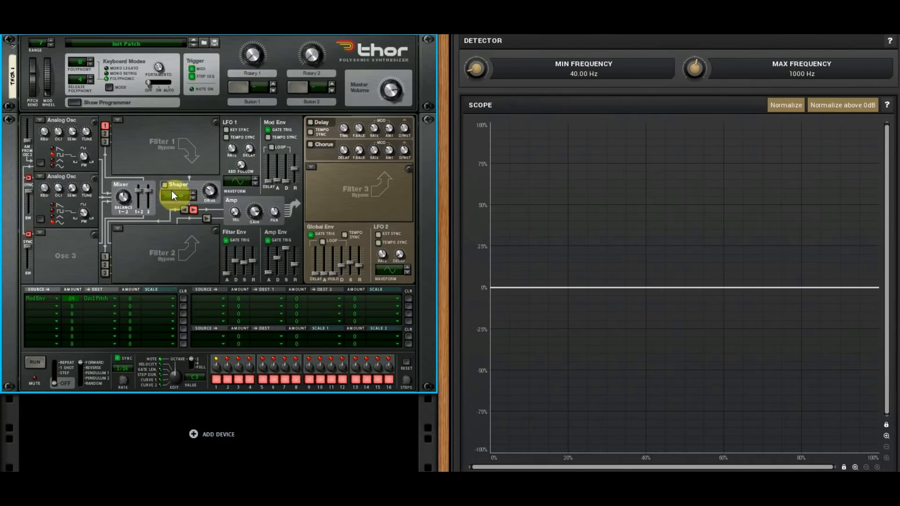
left_click(29, 178)
left_click(28, 234)
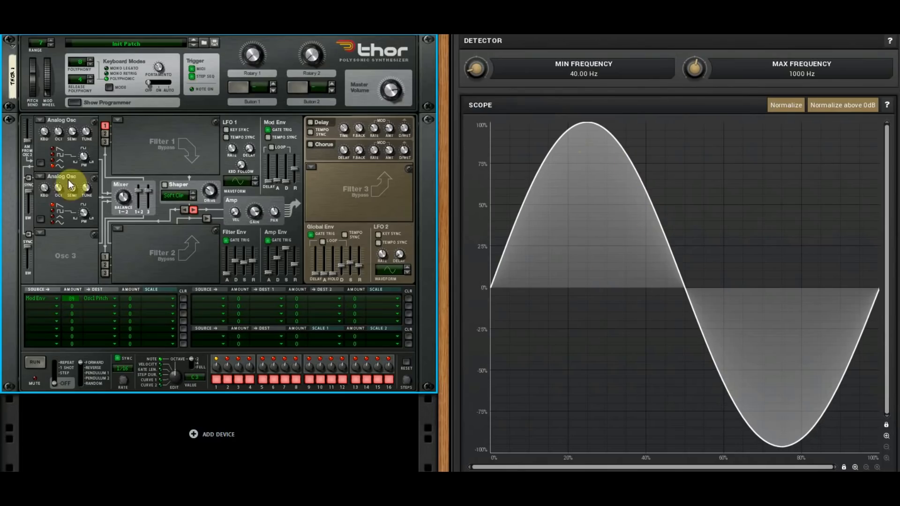
- Load an Analog oscillator as oscillator 3 at octave 3 and route all three oscillators into Filter 1
left_click(41, 233)
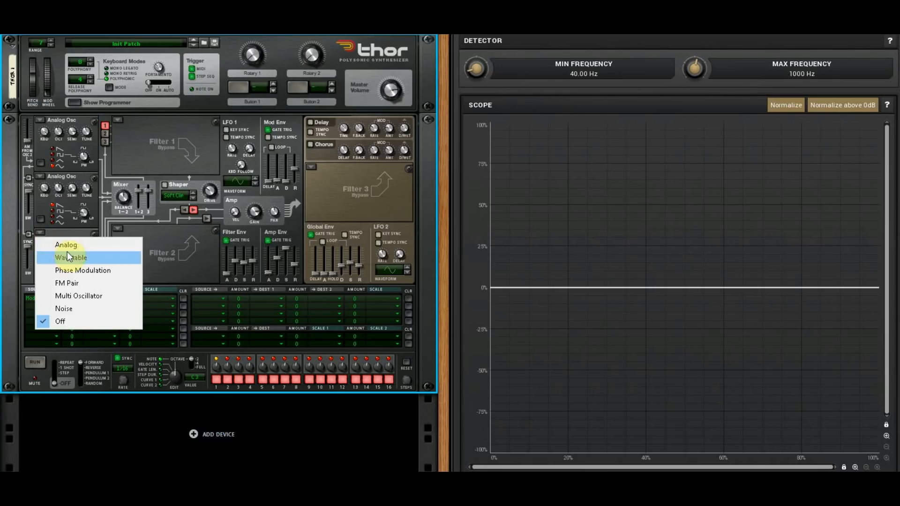
left_click(59, 243)
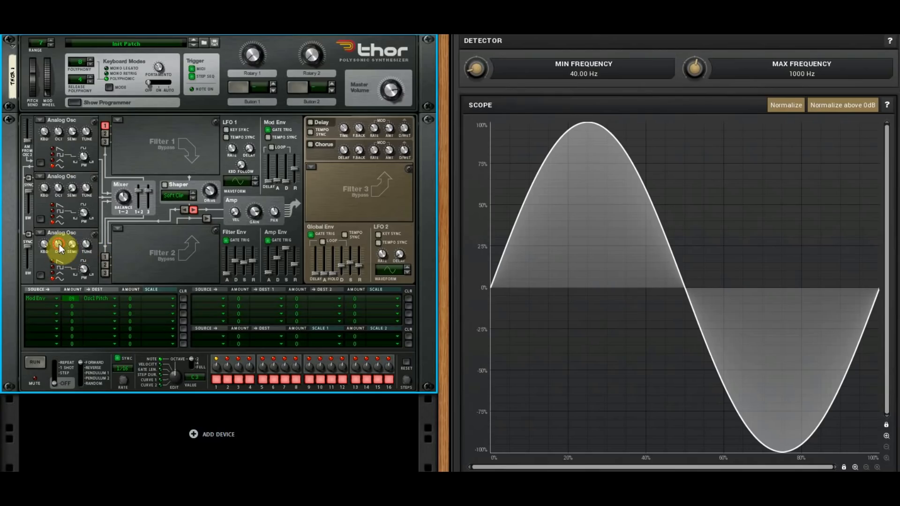
mouse_move(59, 244)
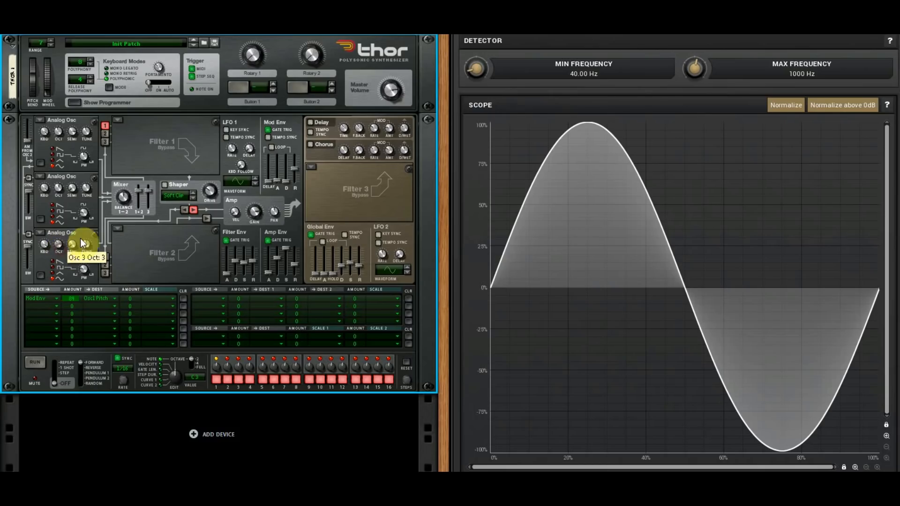
left_click(105, 133)
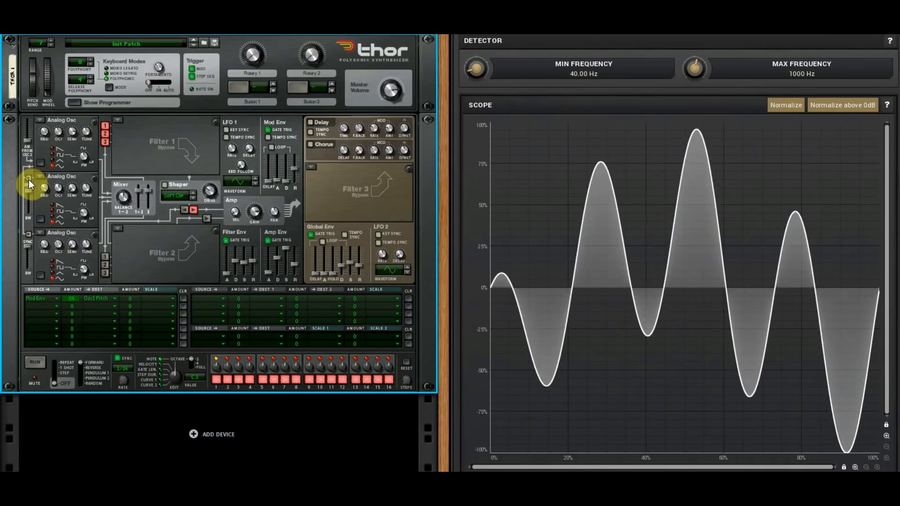
- Sync oscillators 2 and 3 to oscillator 1, and compare oscillator 1 and then oscillator 3 routed alone into Filter 1
left_click(28, 178)
left_click(28, 234)
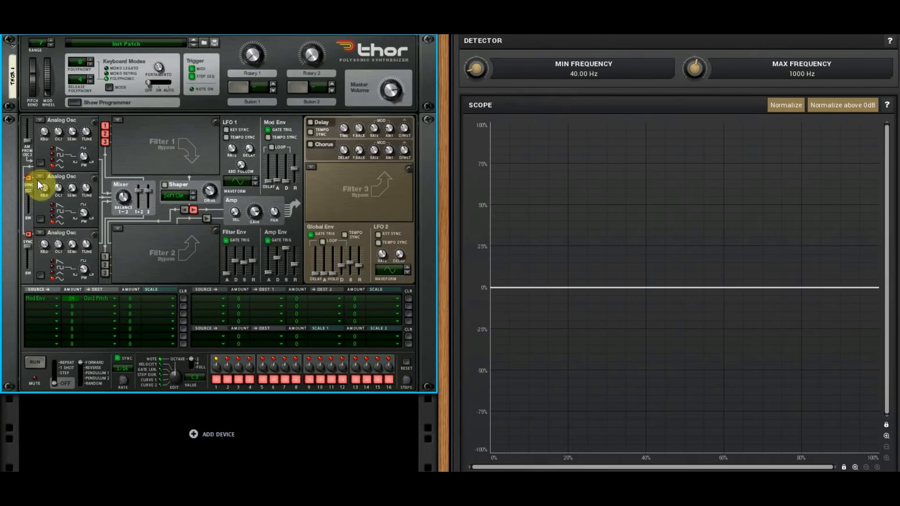
left_click(104, 135)
left_click(104, 125)
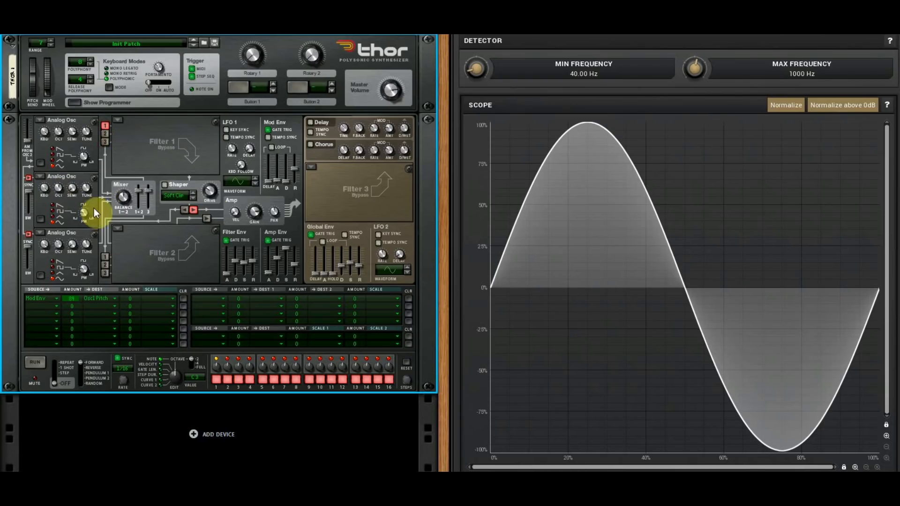
left_click(105, 141)
left_click(105, 125)
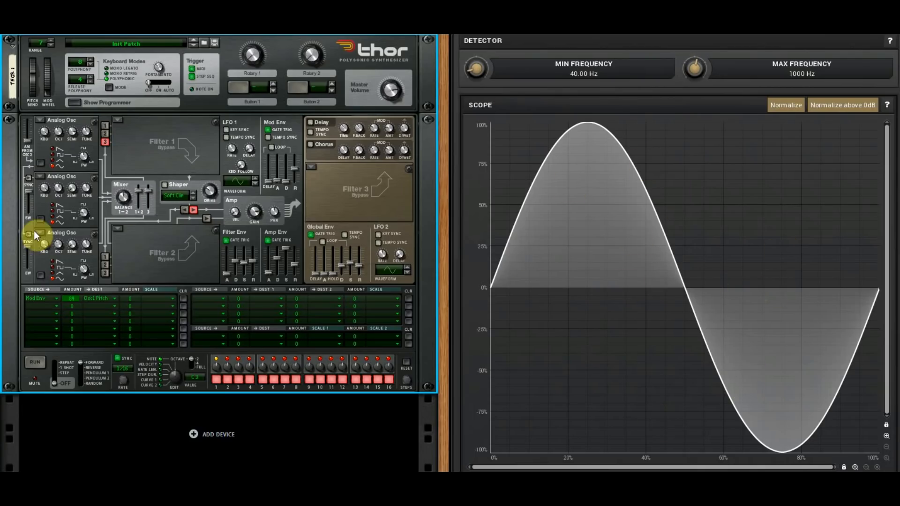
- Route only oscillators 2 and 3 into Filter 1 and compare them unsynced and synced to oscillator 1
left_click(105, 134)
left_click(104, 142)
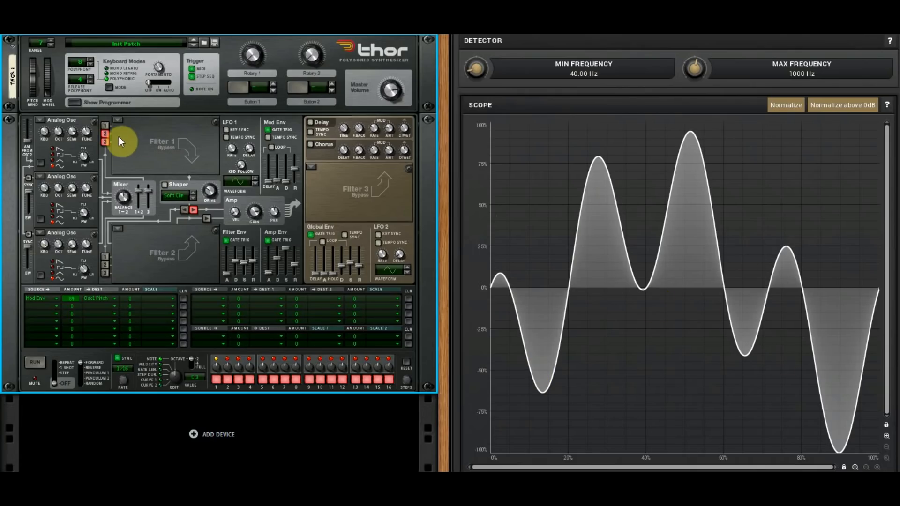
left_click(29, 177)
left_click(28, 178)
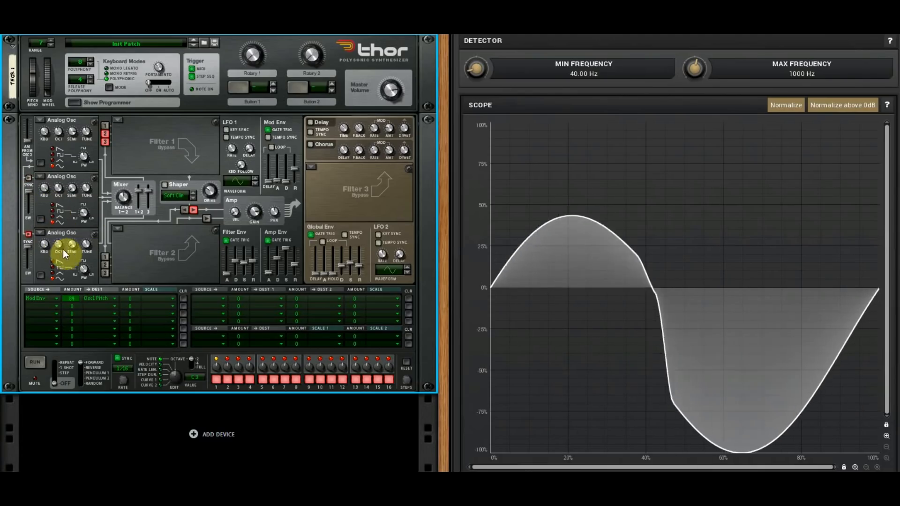
left_click(32, 178)
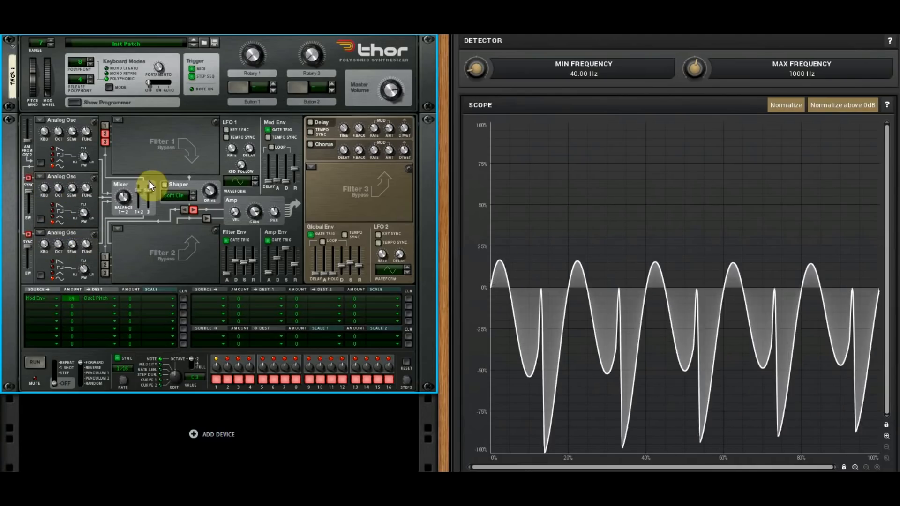
- Add oscillator 1 to Filter 1 and vary the octaves of oscillators 3 and 2 while both are synced
left_click(104, 127)
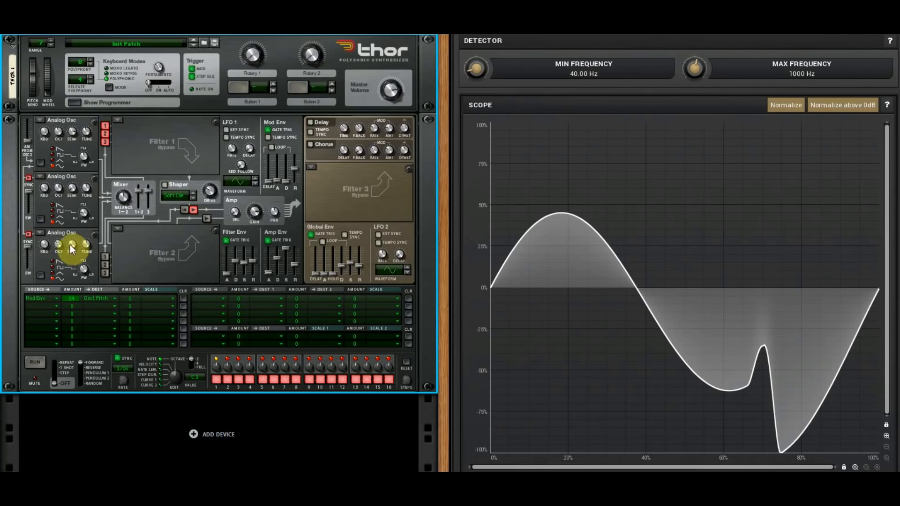
scroll(60, 249, "down", 1)
left_click_drag(60, 255, 65, 234)
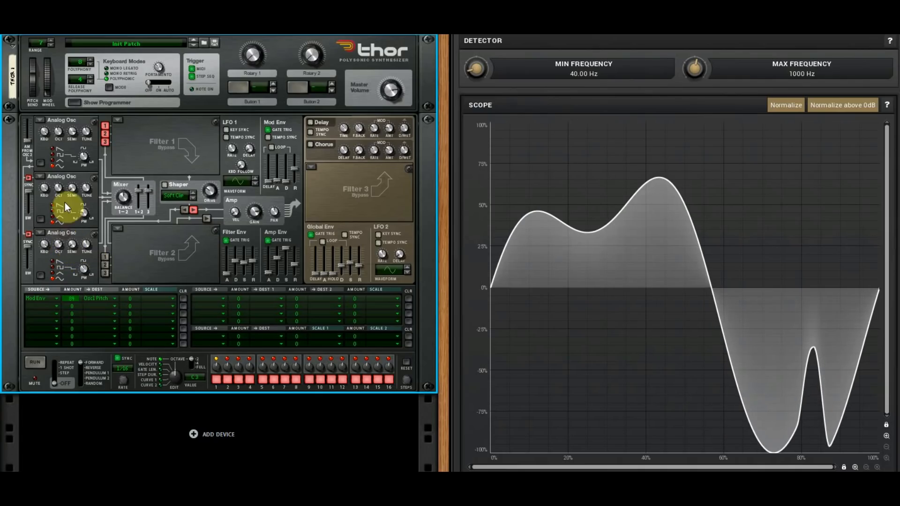
scroll(58, 189, "down", 2)
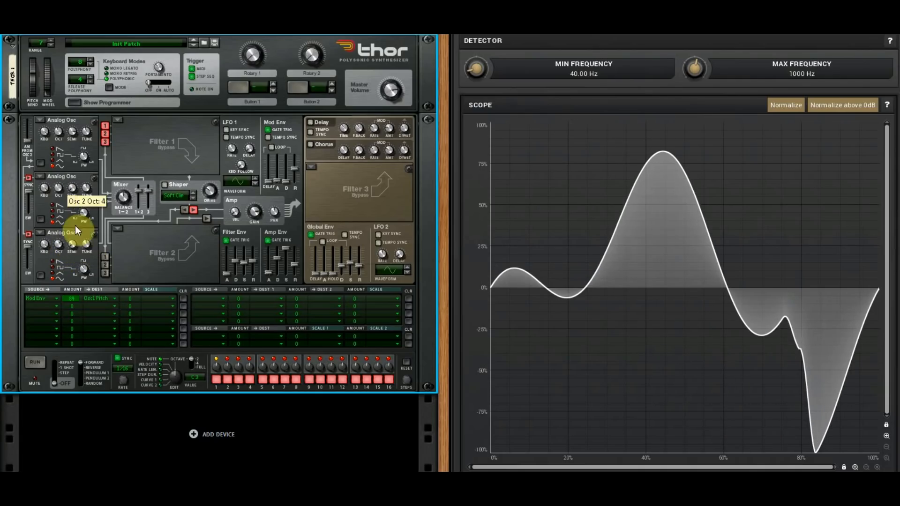
- Turn off sync to oscillator 1 for oscillators 2 and 3, and set oscillator 3's Semi to 3
left_click(29, 234)
left_click(27, 176)
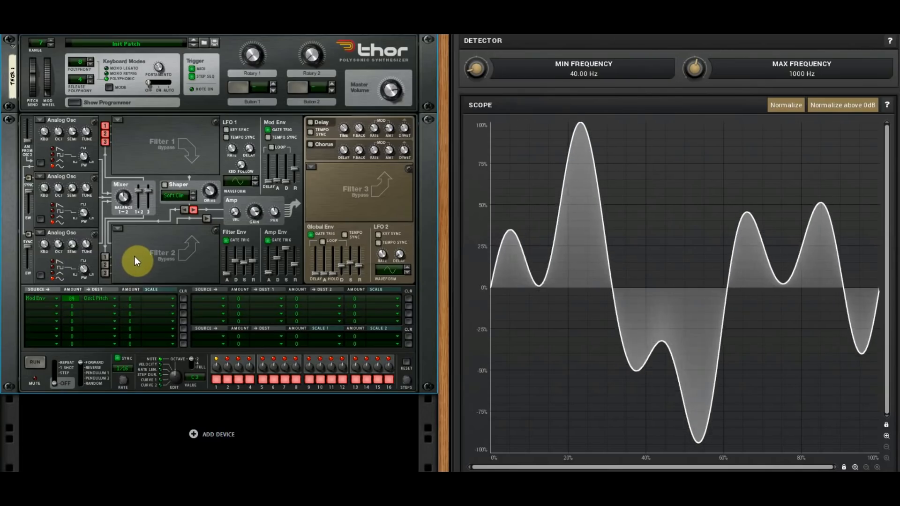
left_click_drag(74, 240, 81, 248)
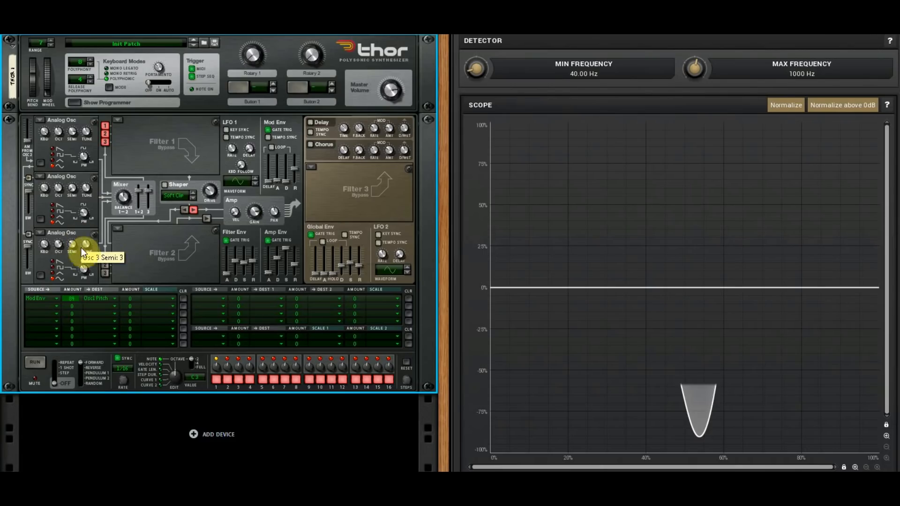